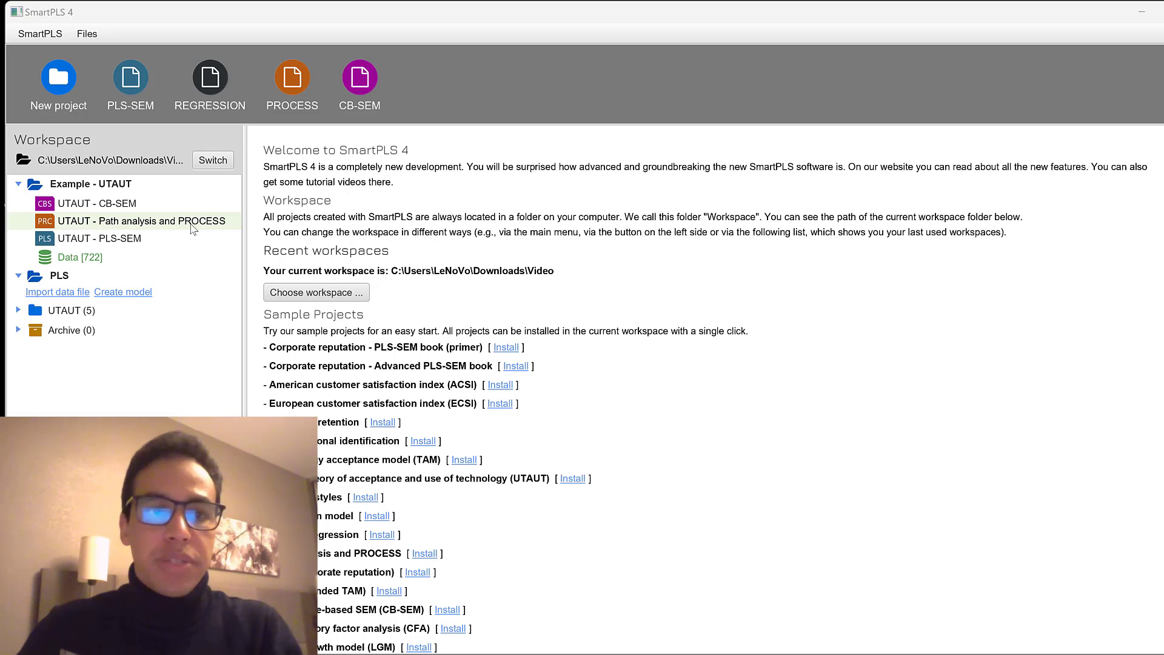
Open the UTAUT - Path analysis and PROCESS model and review its PE, EE, SI, FC → BI → USE diagram
{"action": "left_click", "coordinate": [113, 223]}
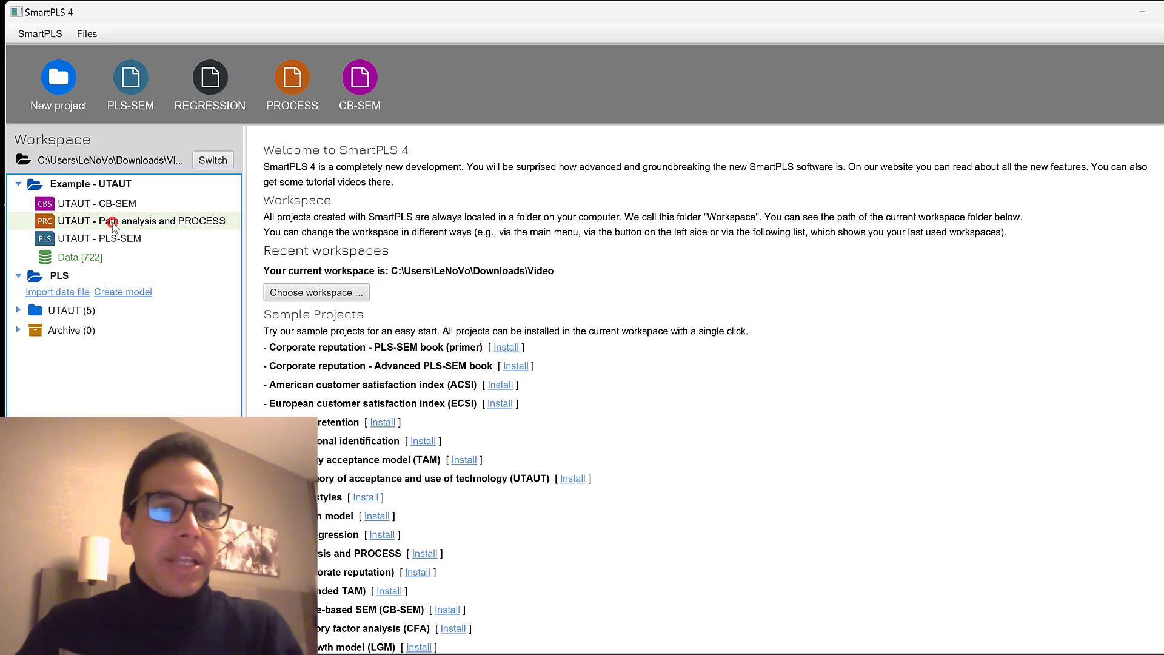
{"action": "double_click", "coordinate": [113, 223]}
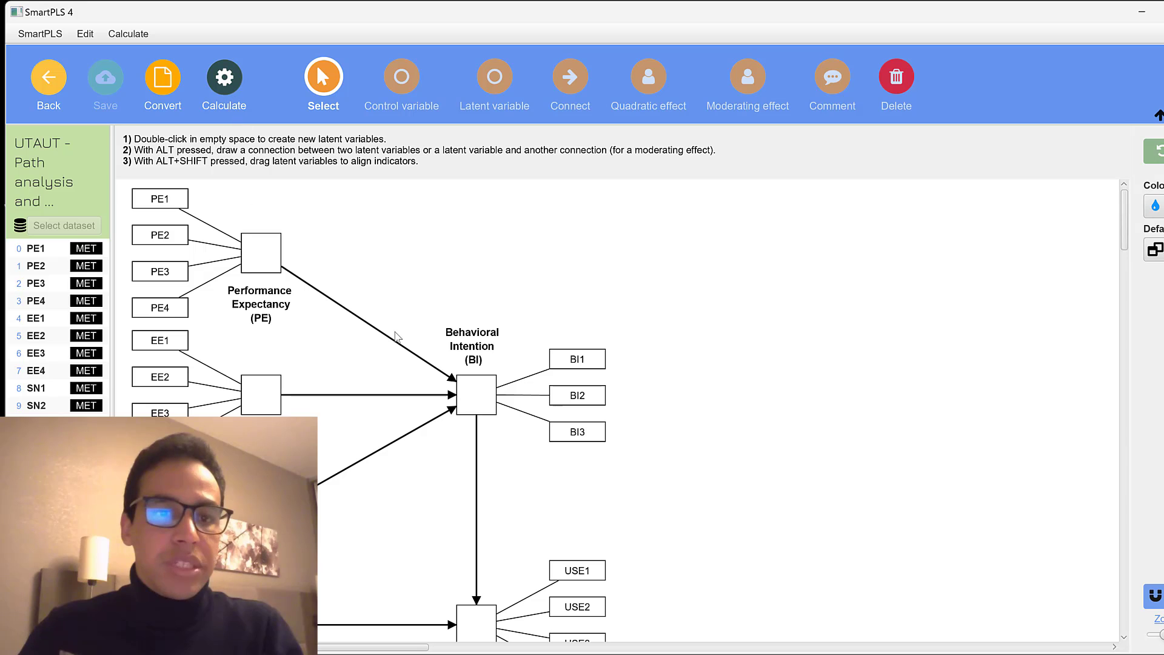
{"action": "scroll", "coordinate": [409, 319], "scroll_direction": "down", "scroll_amount": 5}
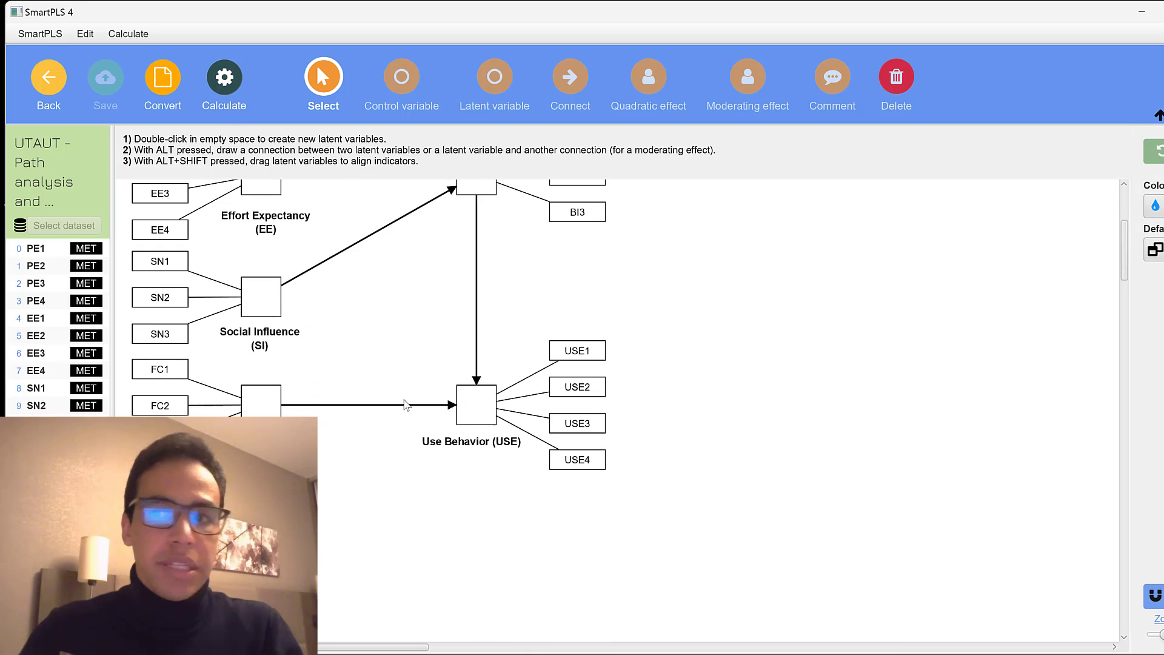
{"action": "scroll", "coordinate": [340, 267], "scroll_direction": "up", "scroll_amount": 4}
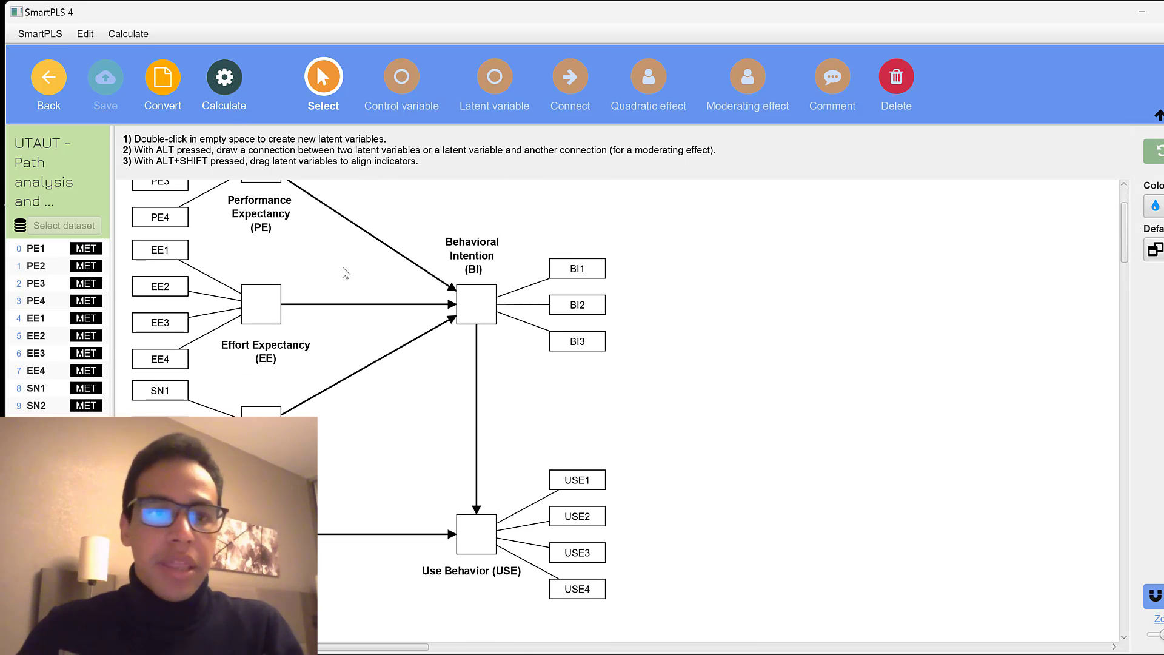
Run a path analysis of the UTAUT model with the Standardized data metric
{"action": "left_click", "coordinate": [234, 81]}
{"action": "left_click", "coordinate": [293, 116]}
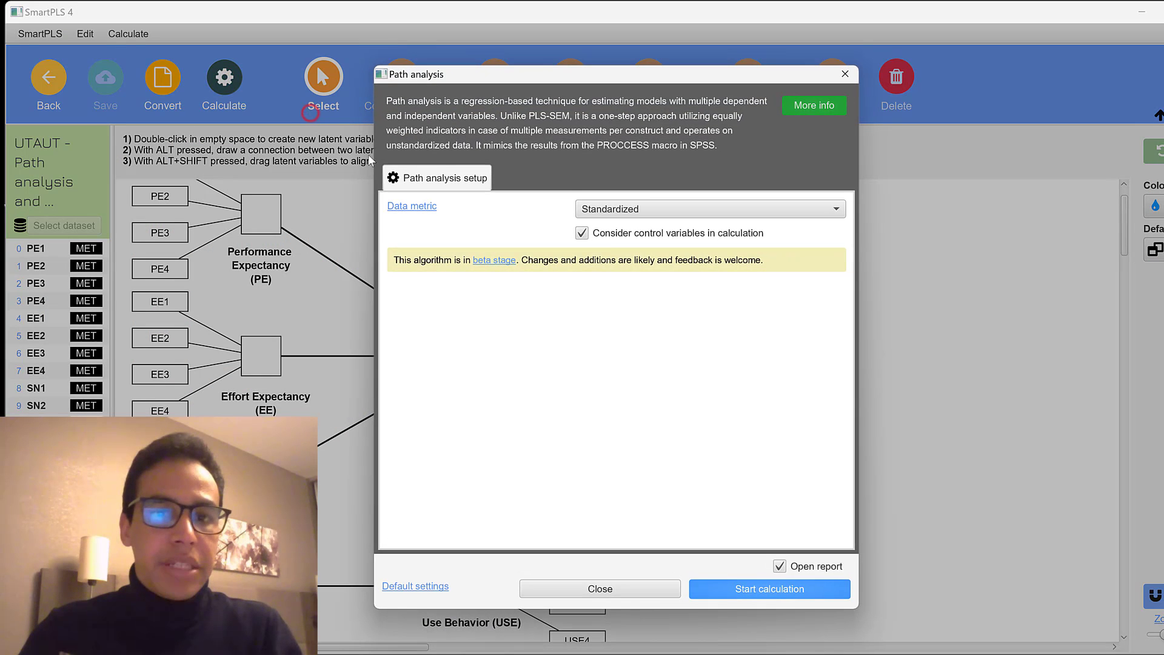
{"action": "left_click", "coordinate": [648, 214]}
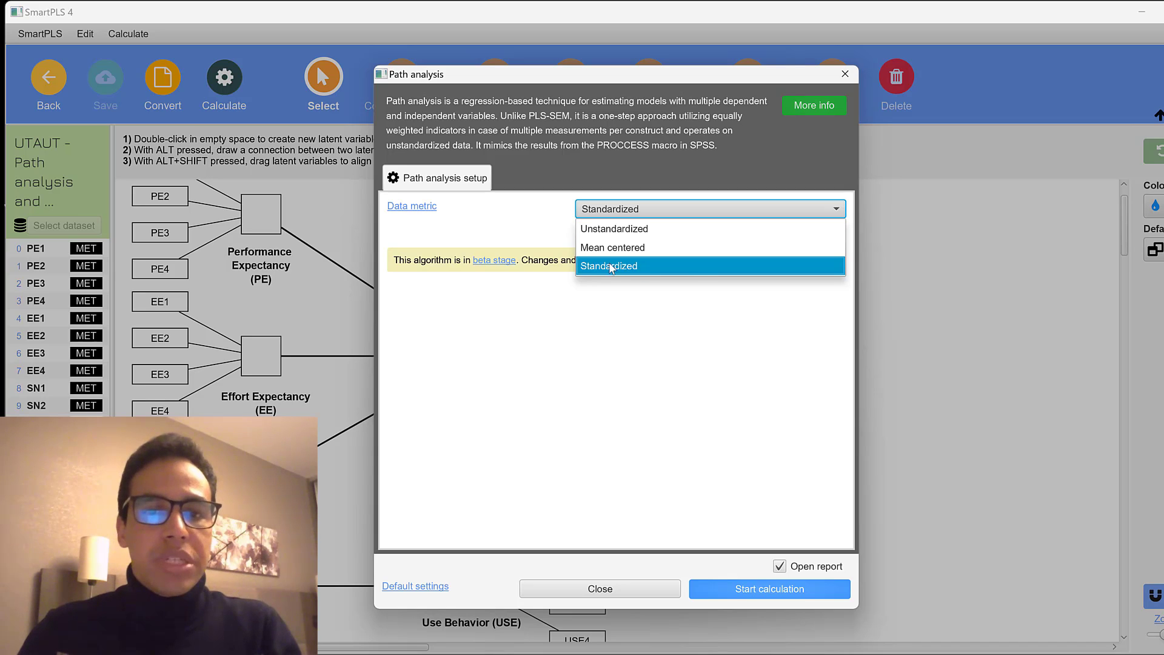
{"action": "left_click", "coordinate": [776, 590]}
{"action": "left_click", "coordinate": [773, 591]}
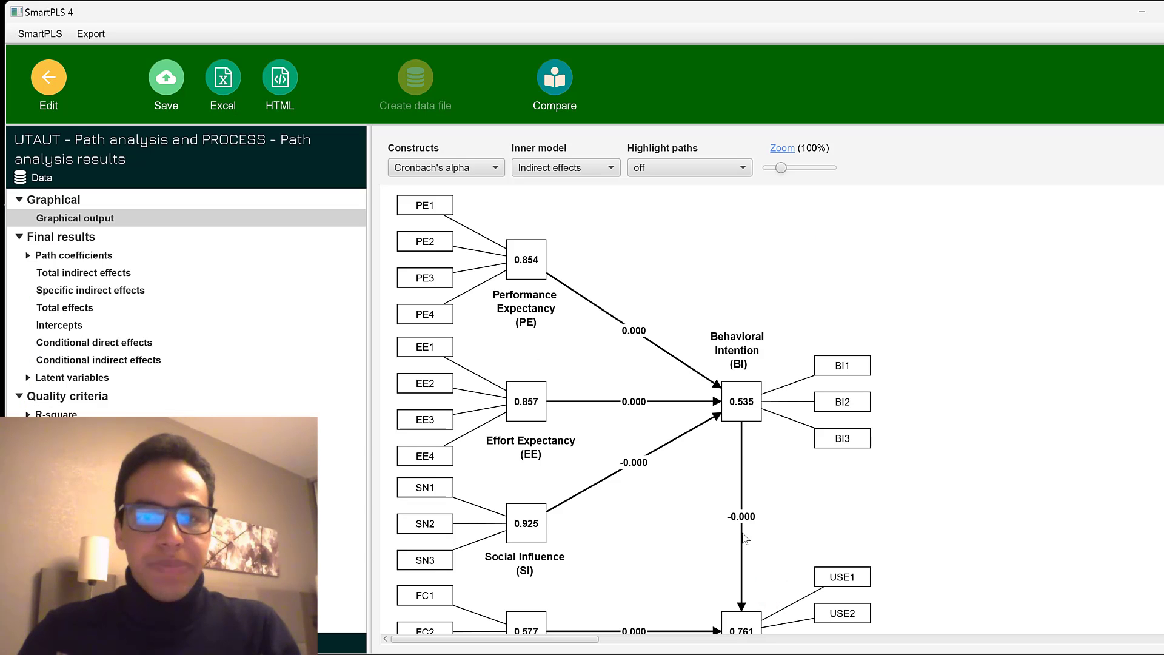
Show the focal-variable path coefficients as a list, then as a bar chart
{"action": "left_click", "coordinate": [76, 256]}
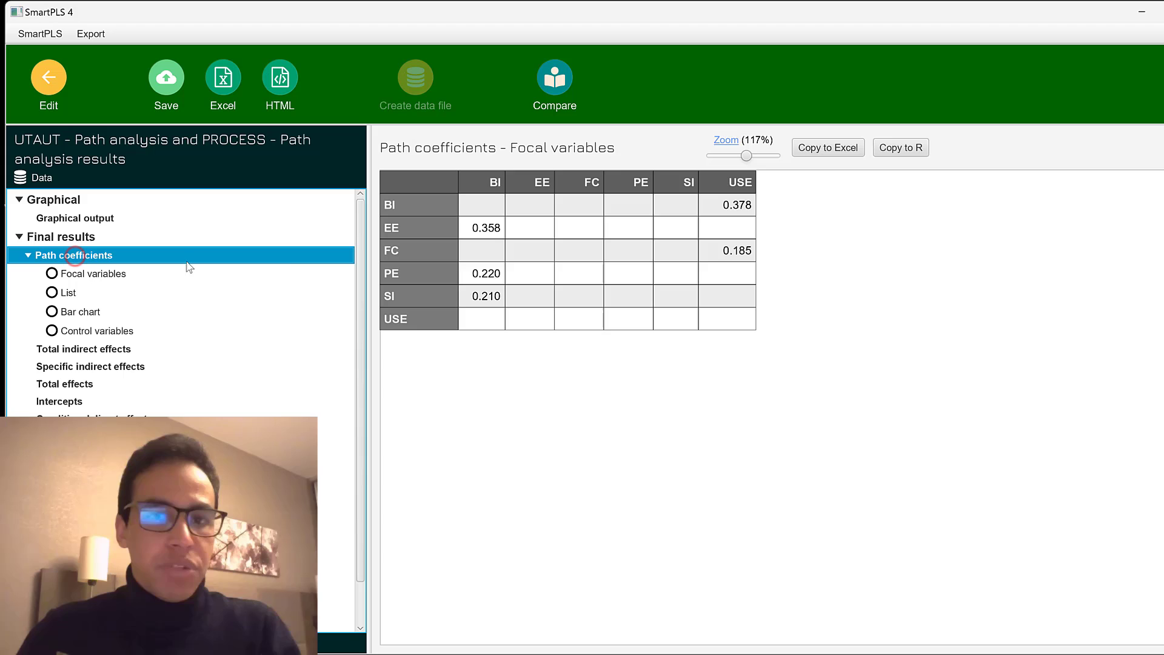
{"action": "left_click", "coordinate": [95, 276]}
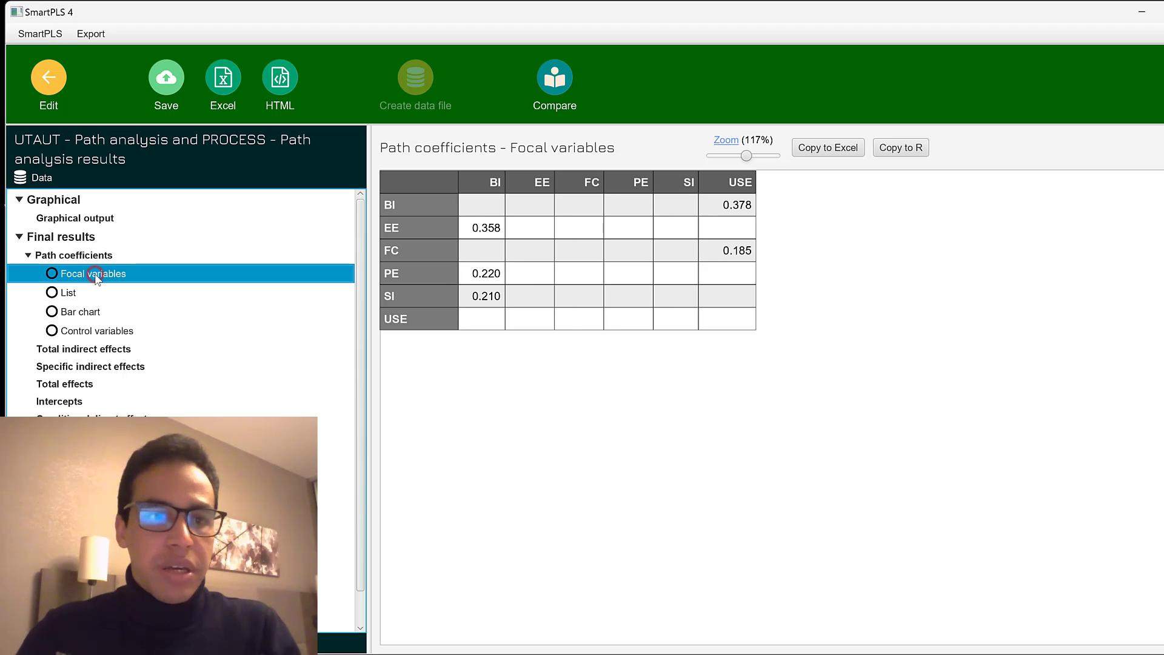
{"action": "left_click", "coordinate": [78, 289]}
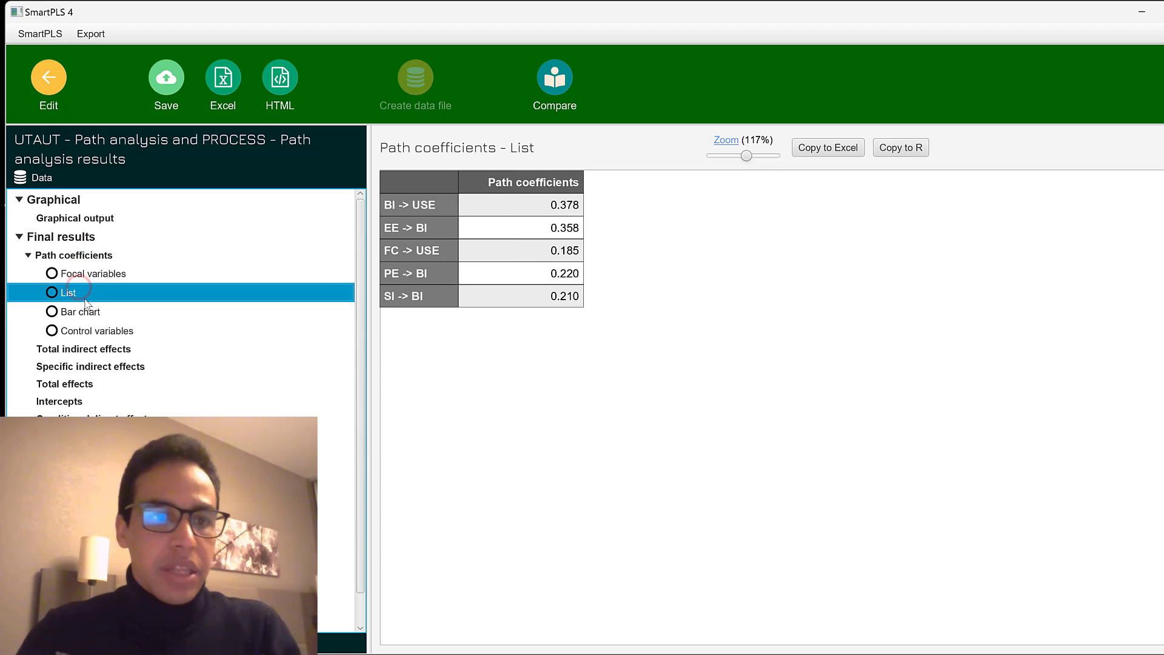
{"action": "left_click", "coordinate": [81, 312]}
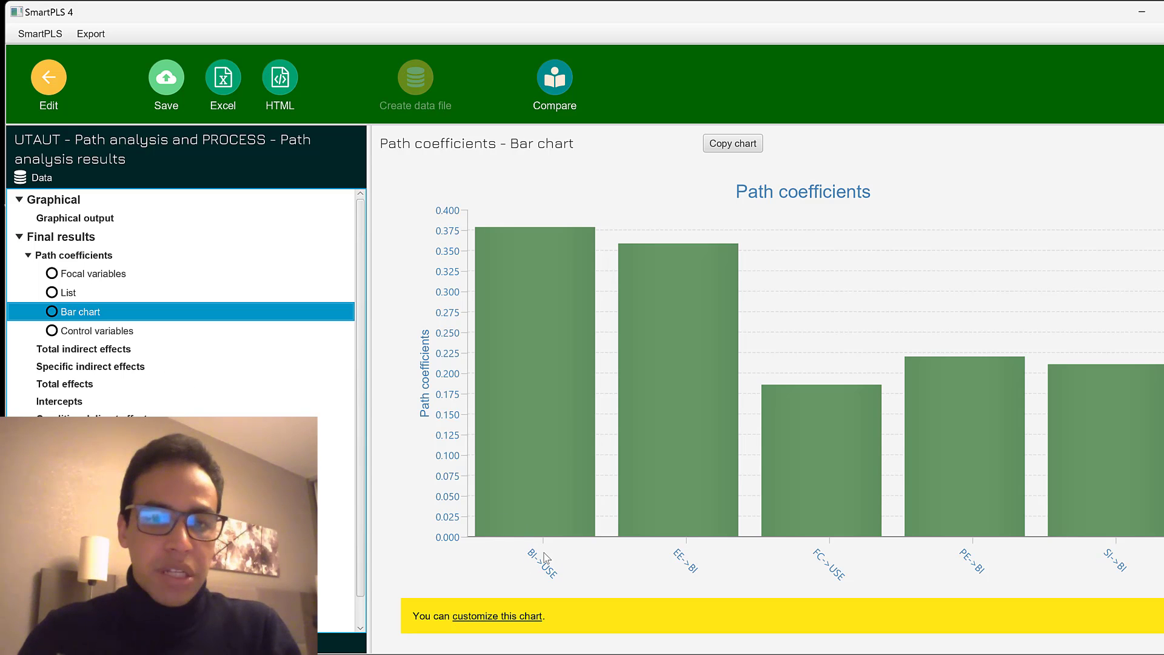
Review the total indirect, specific indirect, total effects, intercepts and conditional direct and indirect effects tables
{"action": "left_click", "coordinate": [58, 350]}
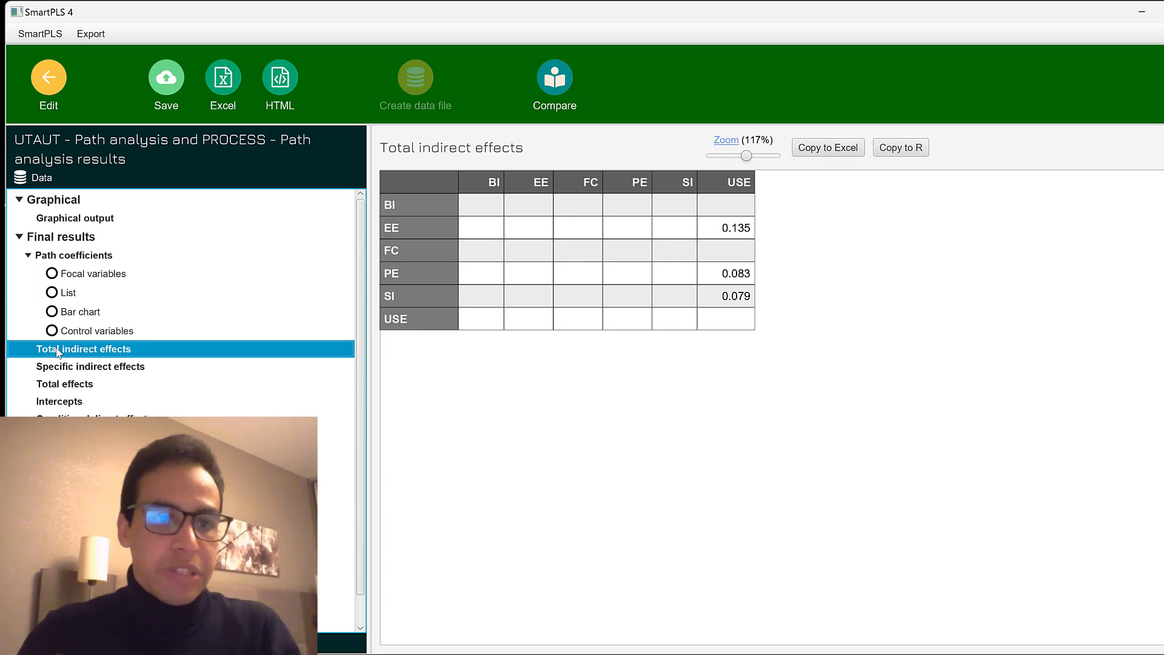
{"action": "left_click", "coordinate": [68, 367]}
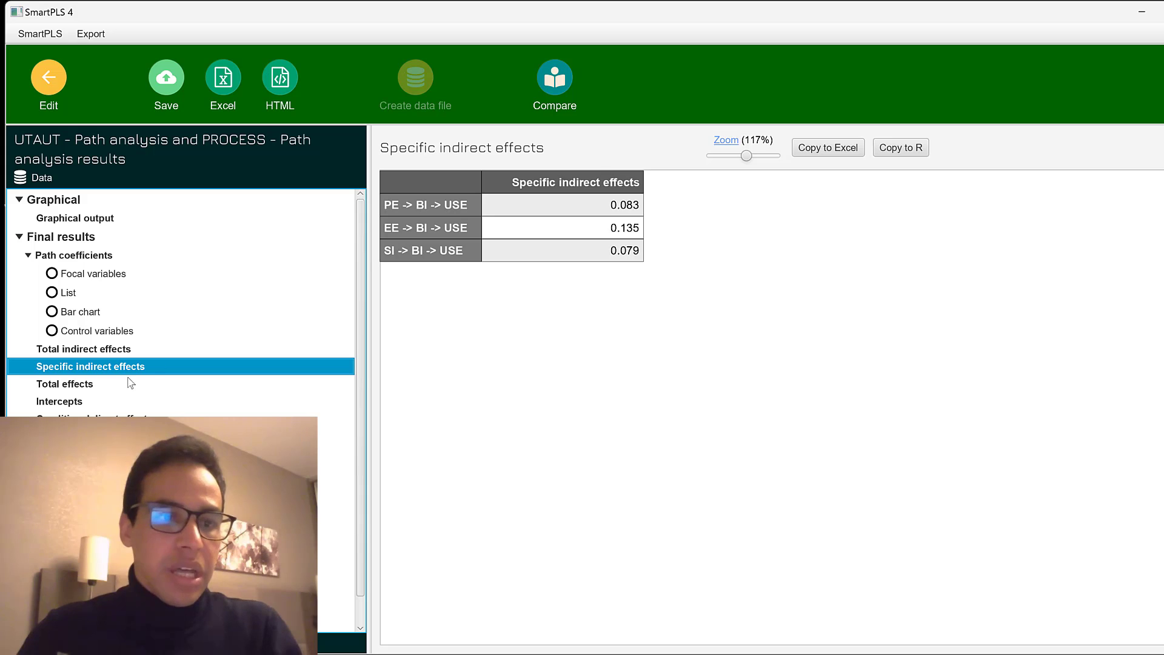
{"action": "left_click", "coordinate": [81, 383]}
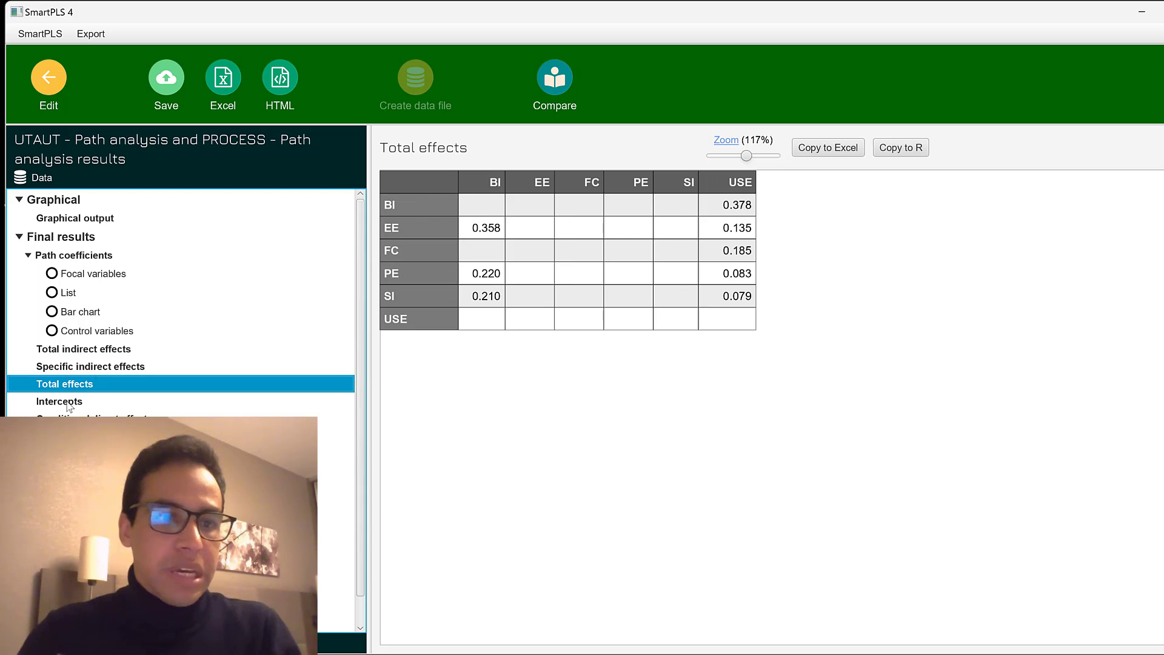
{"action": "left_click", "coordinate": [65, 402]}
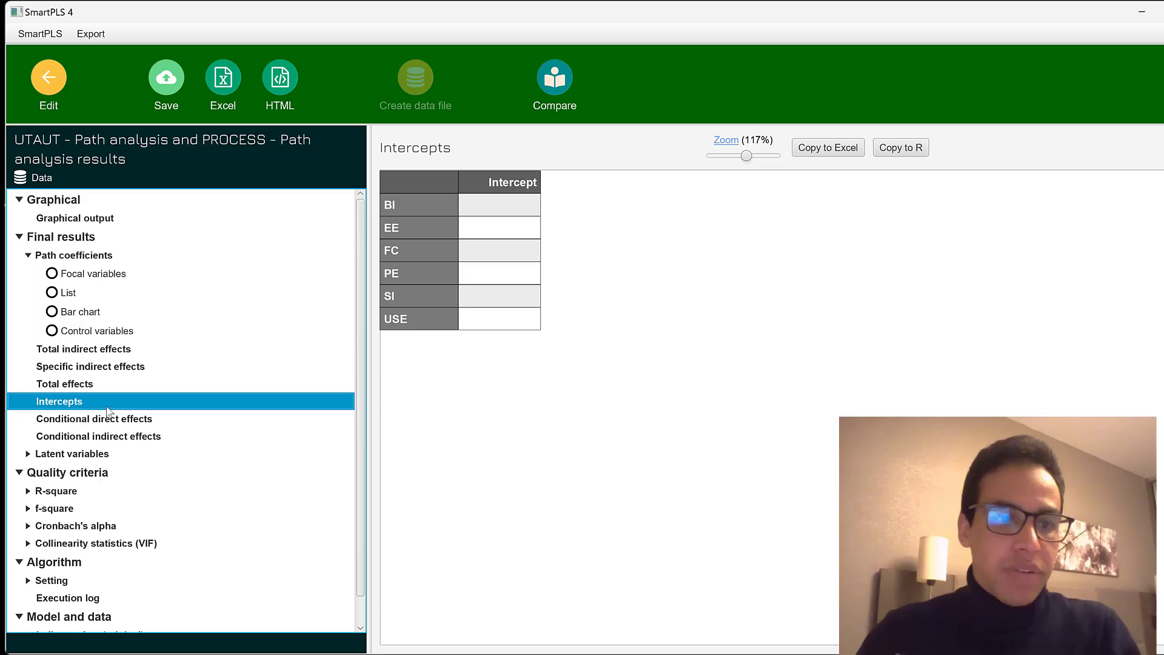
{"action": "left_click", "coordinate": [73, 421]}
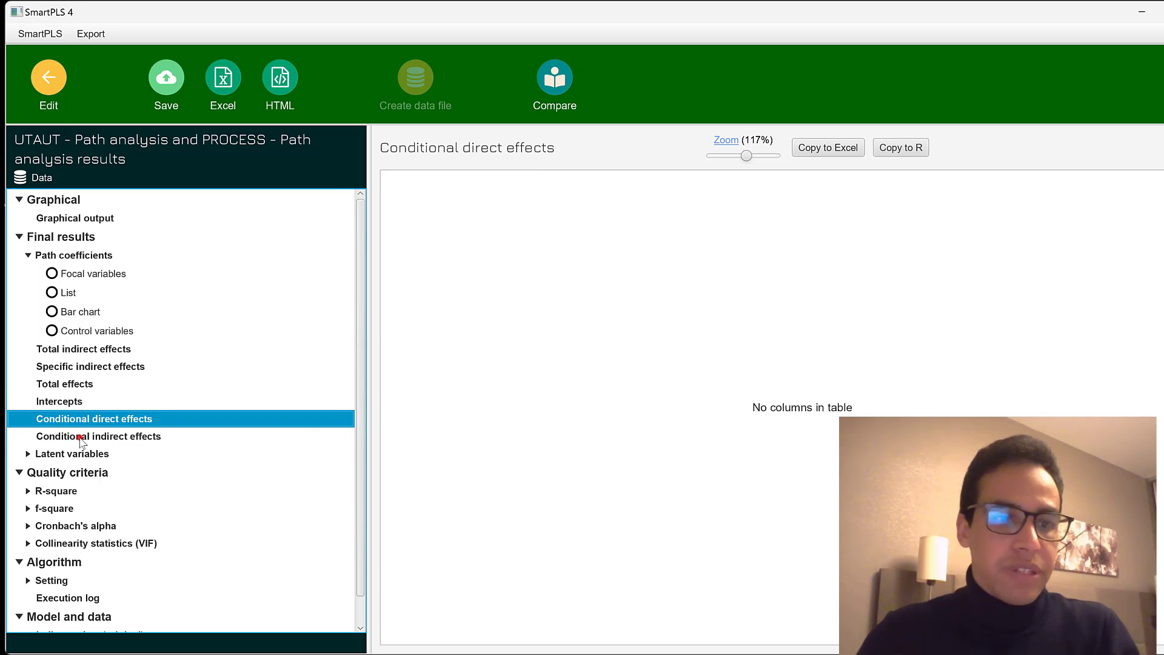
{"action": "left_click", "coordinate": [79, 436]}
Check the latent variable scores, then the Quality criteria R-square overview (BI 0.354, USE 0.235)
{"action": "left_click", "coordinate": [57, 454]}
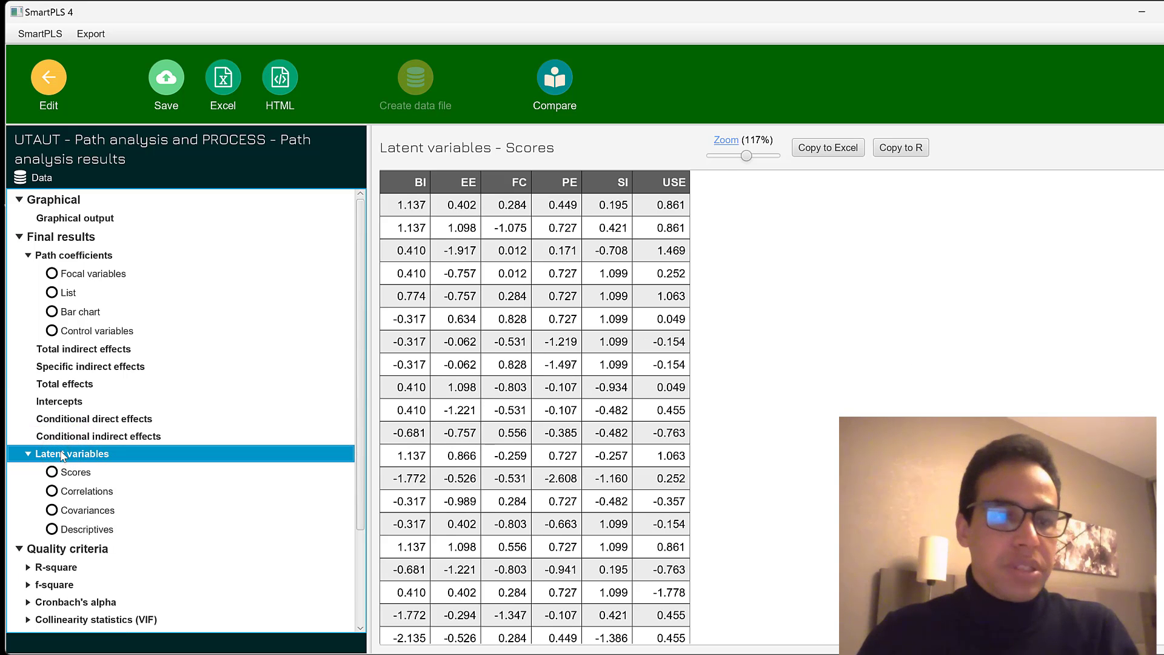
{"action": "scroll", "coordinate": [62, 462], "scroll_direction": "down", "scroll_amount": 2}
{"action": "left_click", "coordinate": [72, 430]}
{"action": "scroll", "coordinate": [67, 448], "scroll_direction": "down", "scroll_amount": 3}
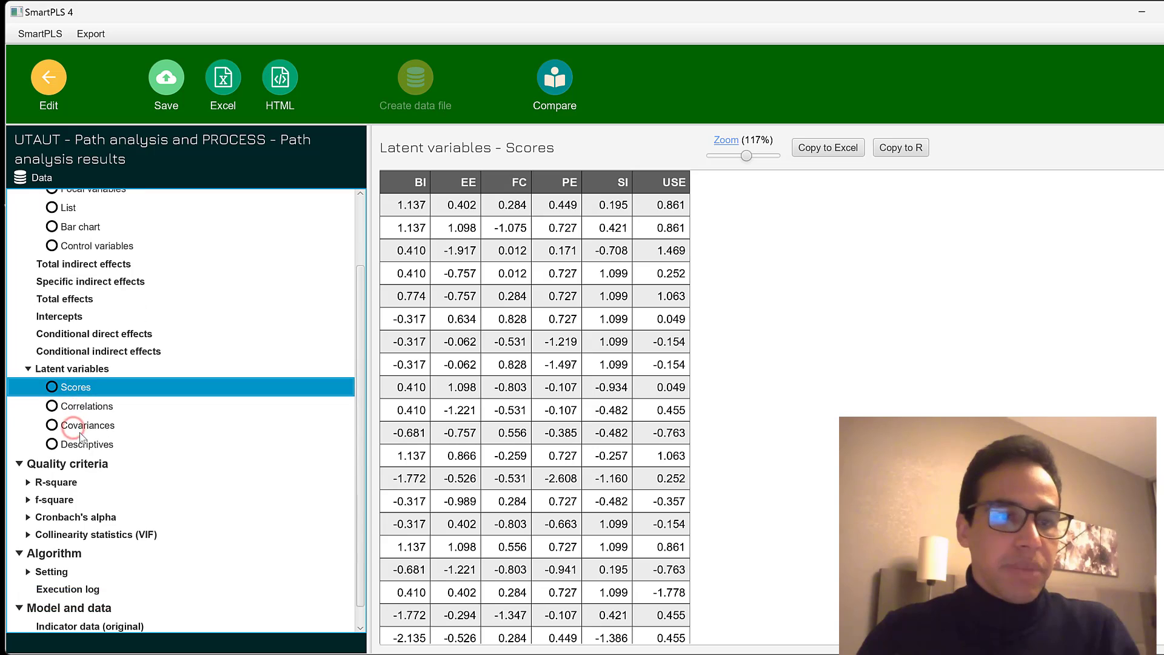
{"action": "left_click", "coordinate": [63, 446]}
{"action": "left_click", "coordinate": [52, 461]}
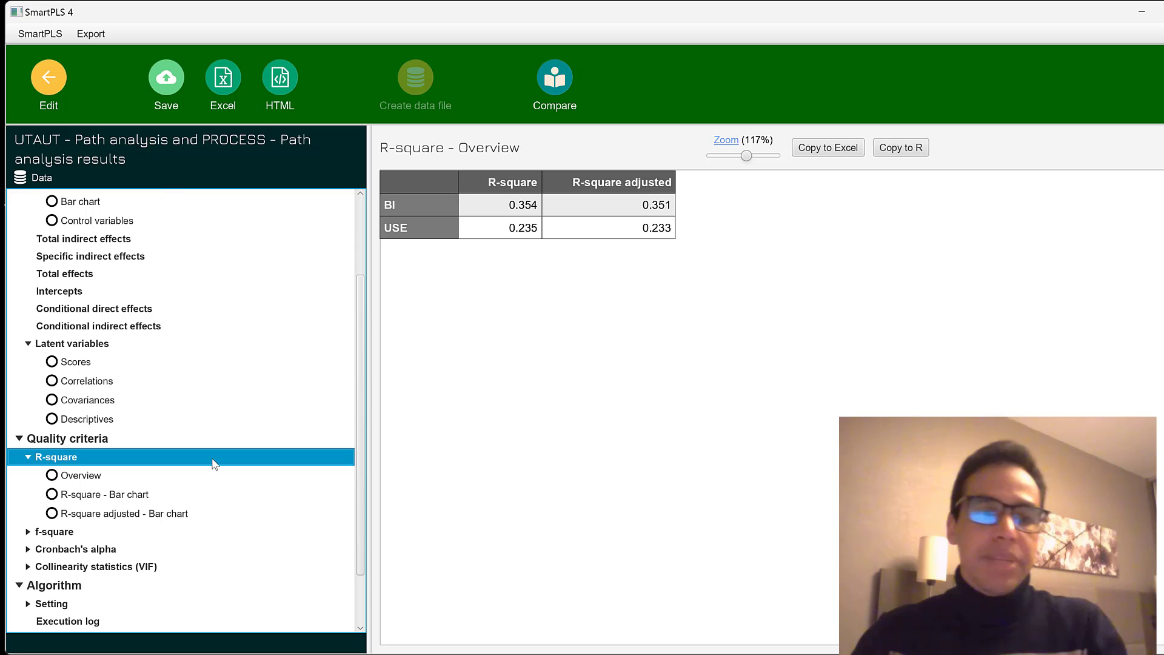
Review f-square, Cronbach's alpha, focal VIFs (1.132–1.305) and the empty control-variable VIF table
{"action": "scroll", "coordinate": [120, 475], "scroll_direction": "down", "scroll_amount": 1}
{"action": "left_click", "coordinate": [44, 478]}
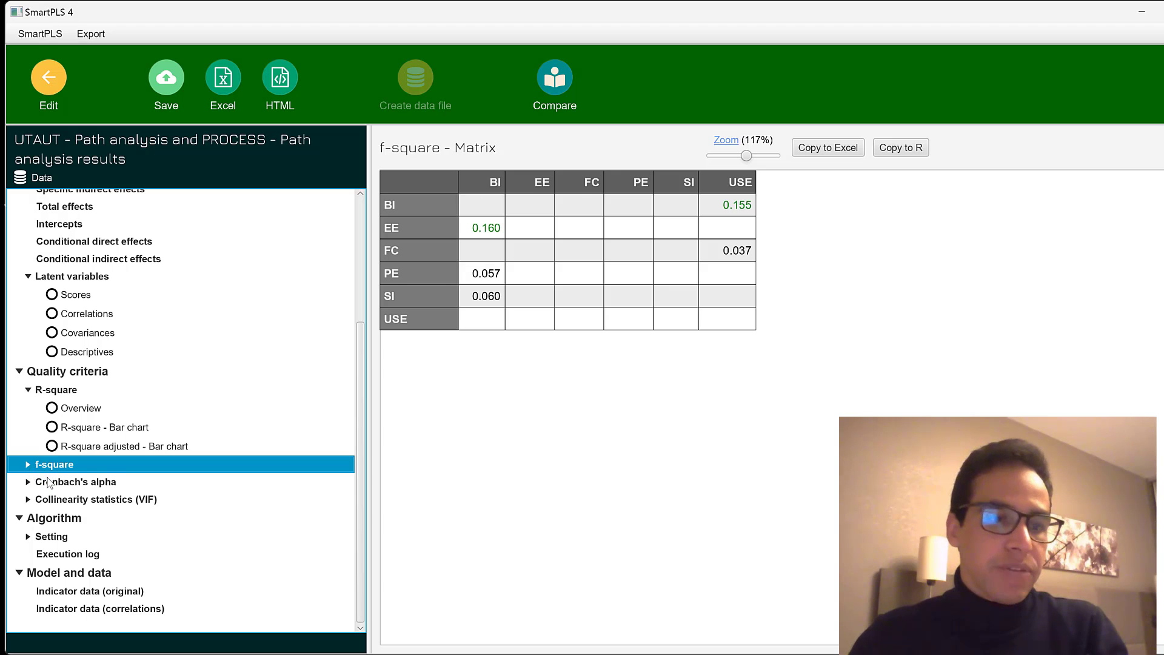
{"action": "double_click", "coordinate": [37, 481]}
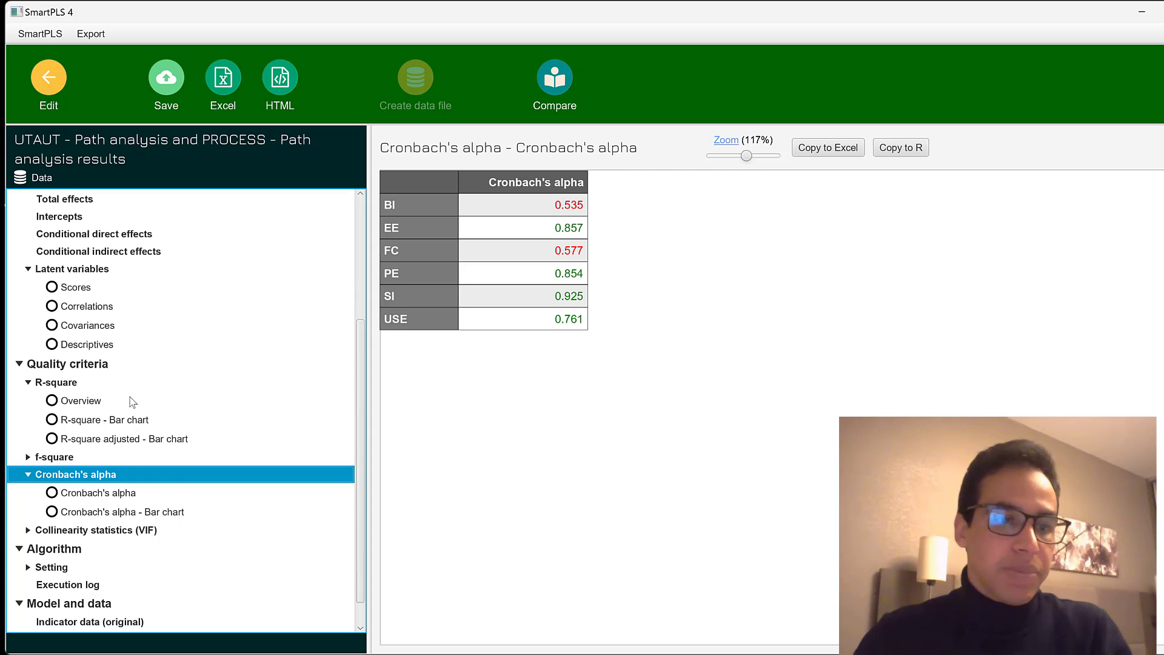
{"action": "left_click", "coordinate": [94, 528]}
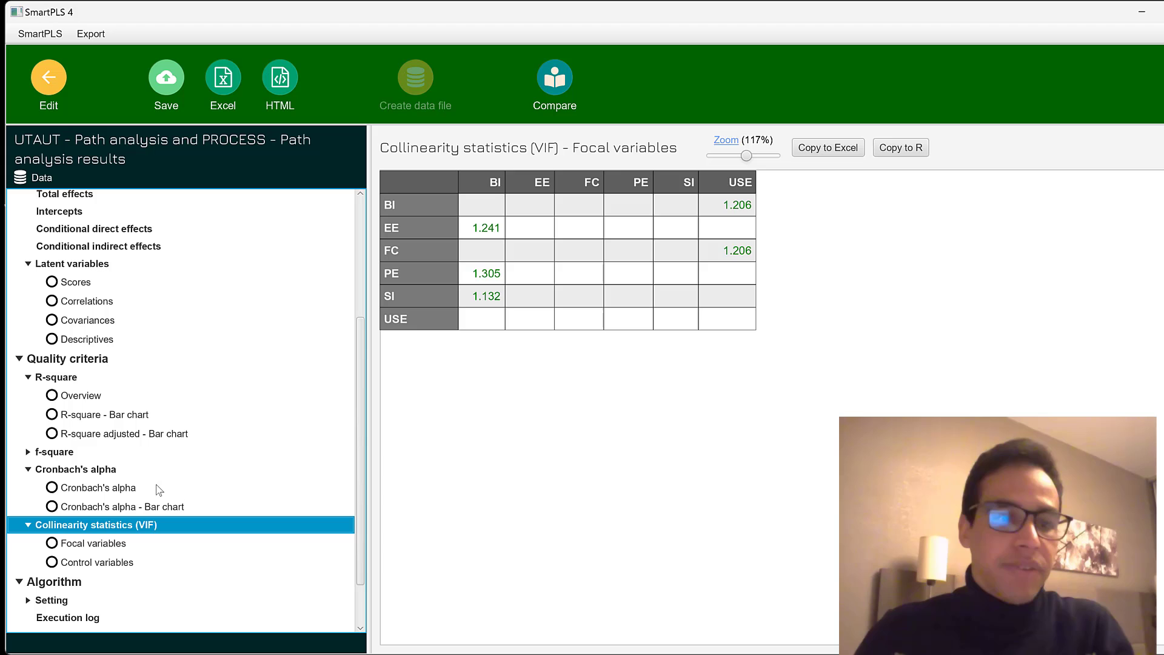
{"action": "left_click", "coordinate": [85, 540]}
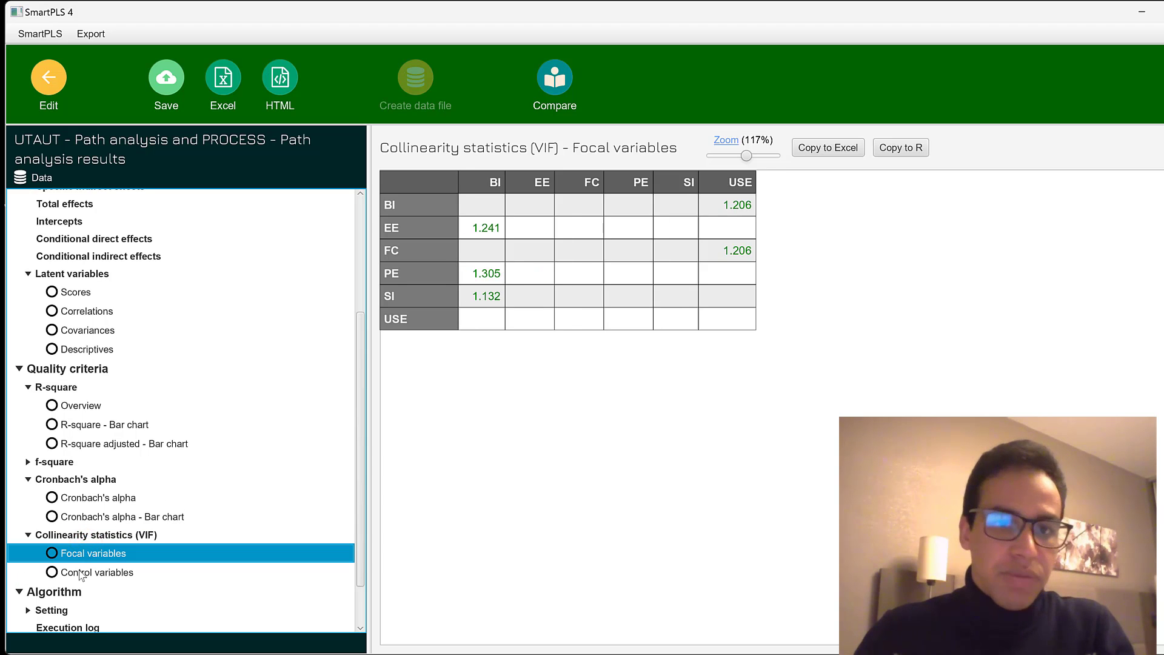
{"action": "left_click", "coordinate": [81, 572]}
{"action": "scroll", "coordinate": [91, 557], "scroll_direction": "down", "scroll_amount": 1}
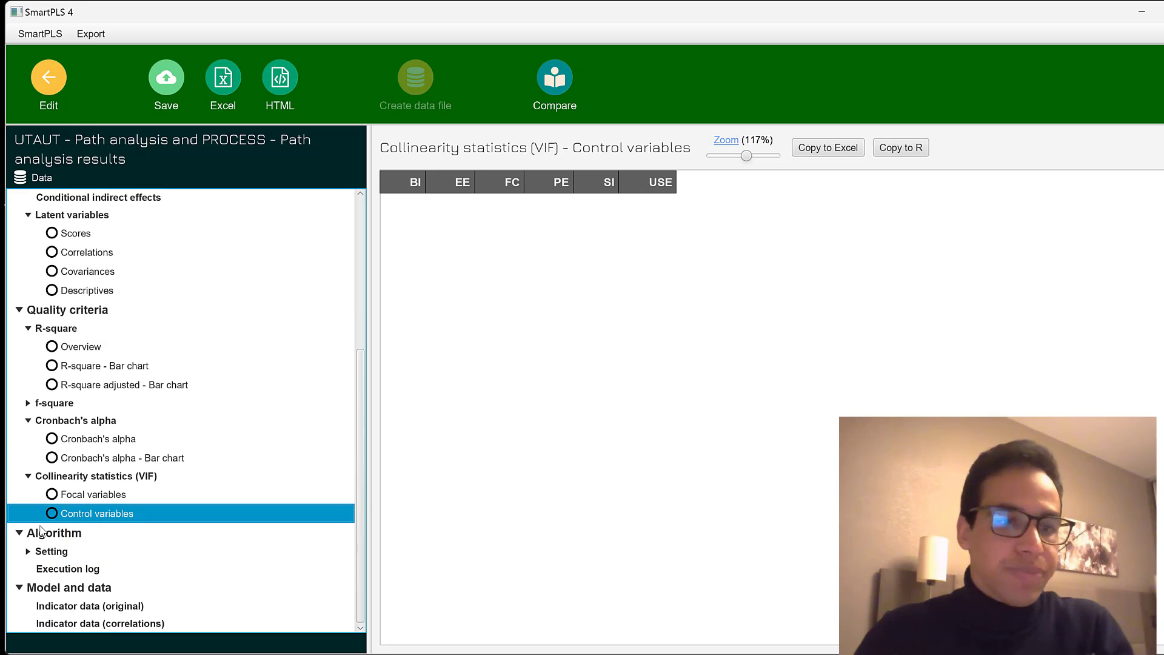
Return to the model and set up Bootstrapping with subsamples changed from 5000 to 1000
{"action": "left_click", "coordinate": [50, 85]}
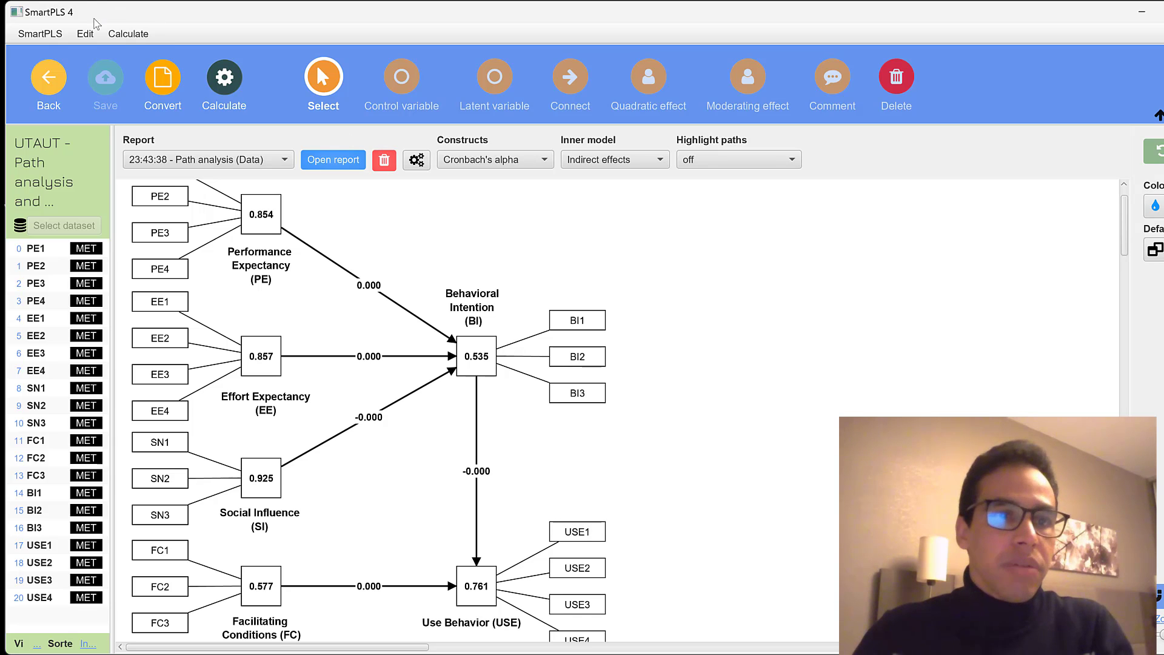
{"action": "left_click", "coordinate": [225, 85]}
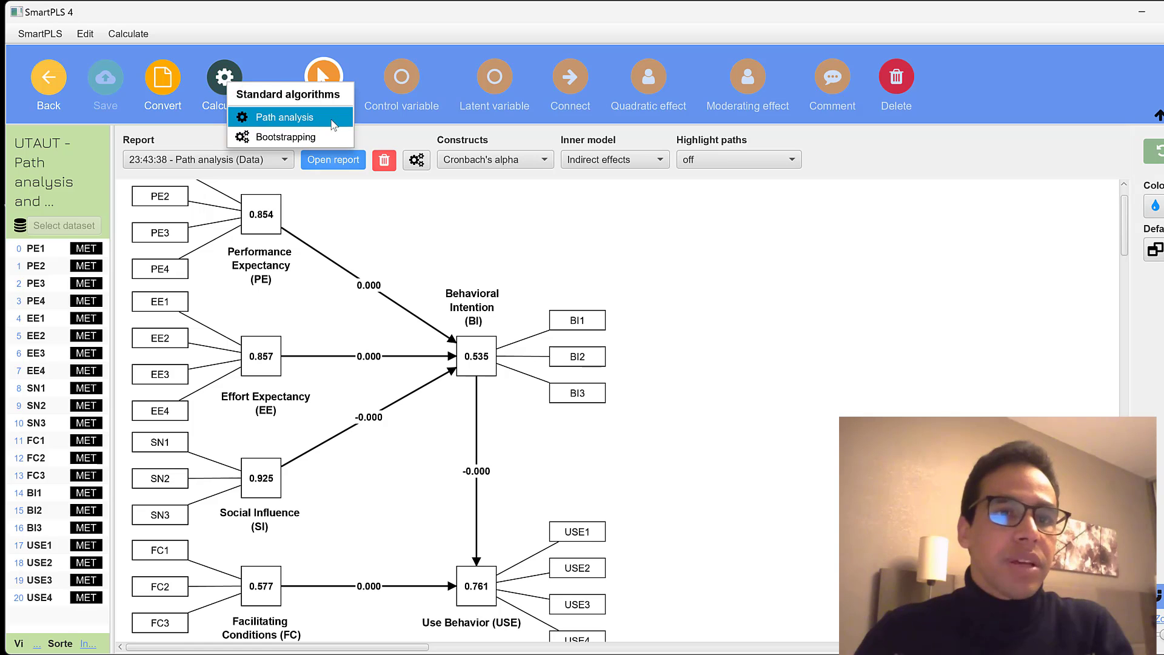
{"action": "left_click", "coordinate": [272, 138]}
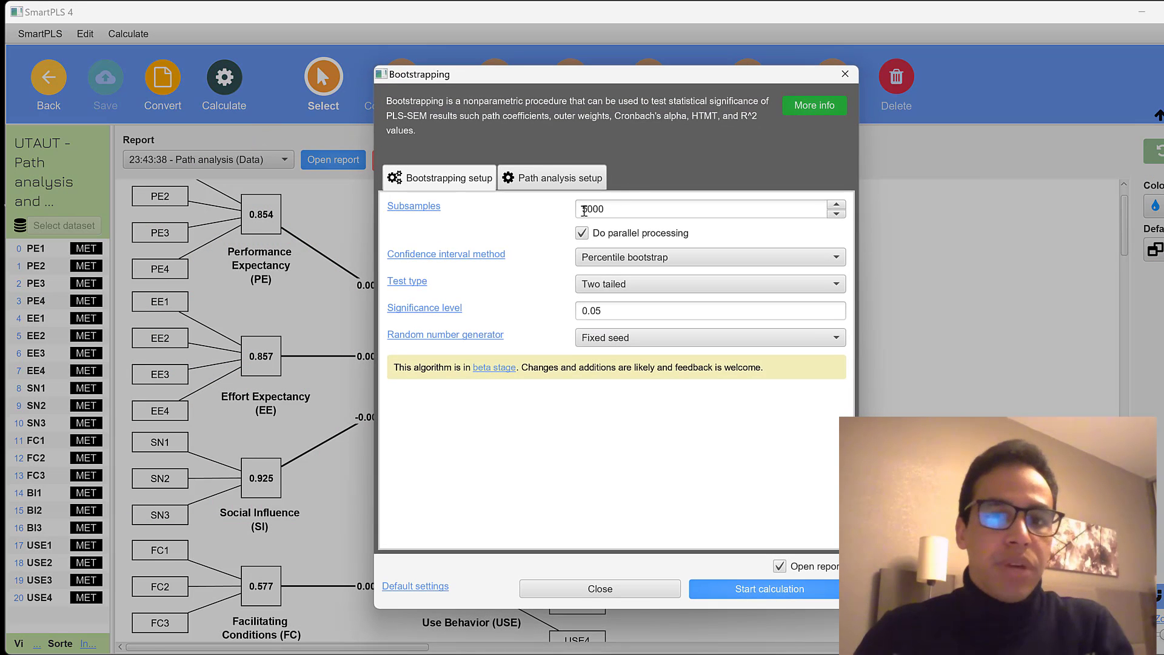
{"action": "left_click_drag", "start_coordinate": [586, 210], "coordinate": [577, 210]}
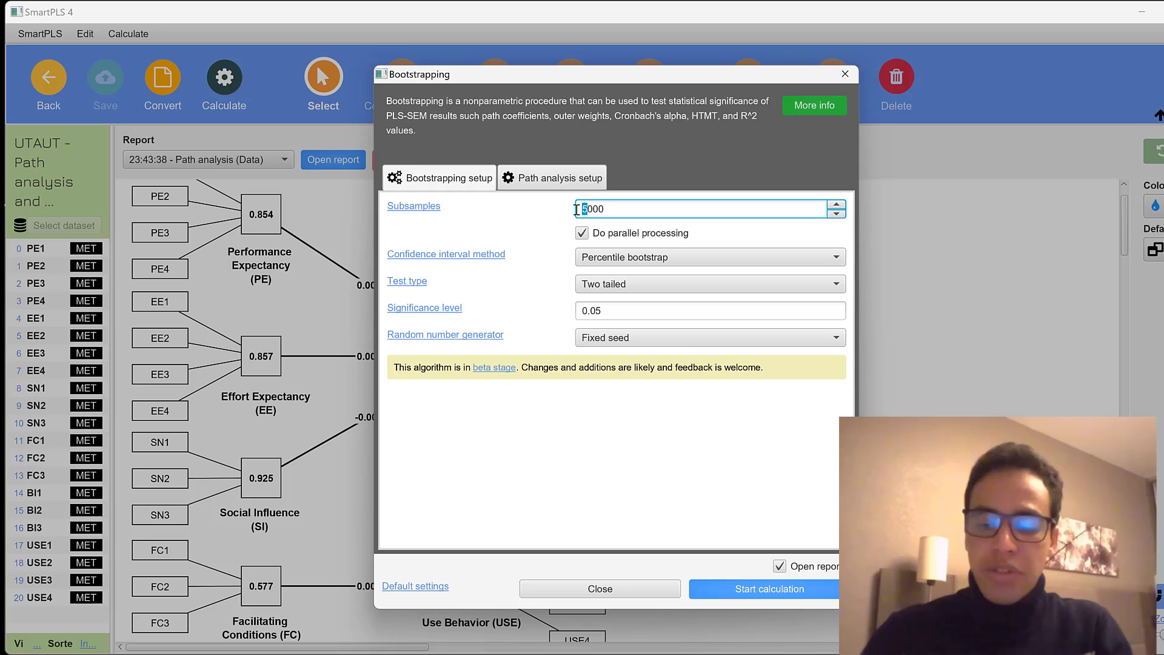
{"action": "type", "text": "1"}
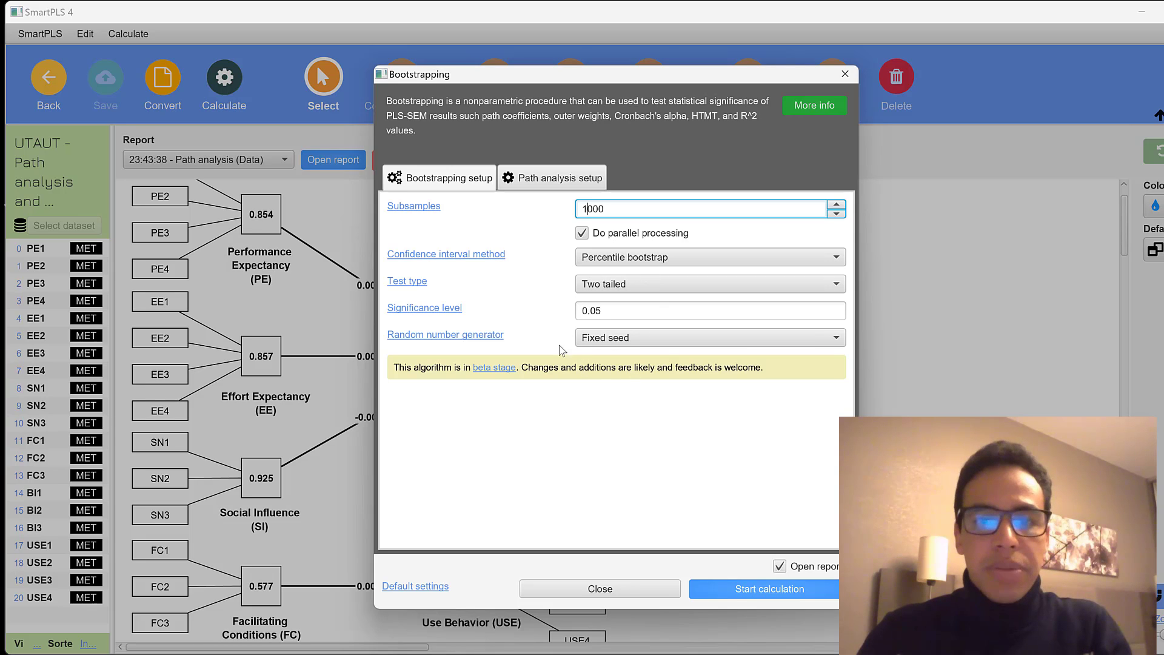
Check the path analysis settings and keep Percentile bootstrap as the confidence interval method
{"action": "left_click", "coordinate": [556, 182]}
{"action": "left_click", "coordinate": [443, 181]}
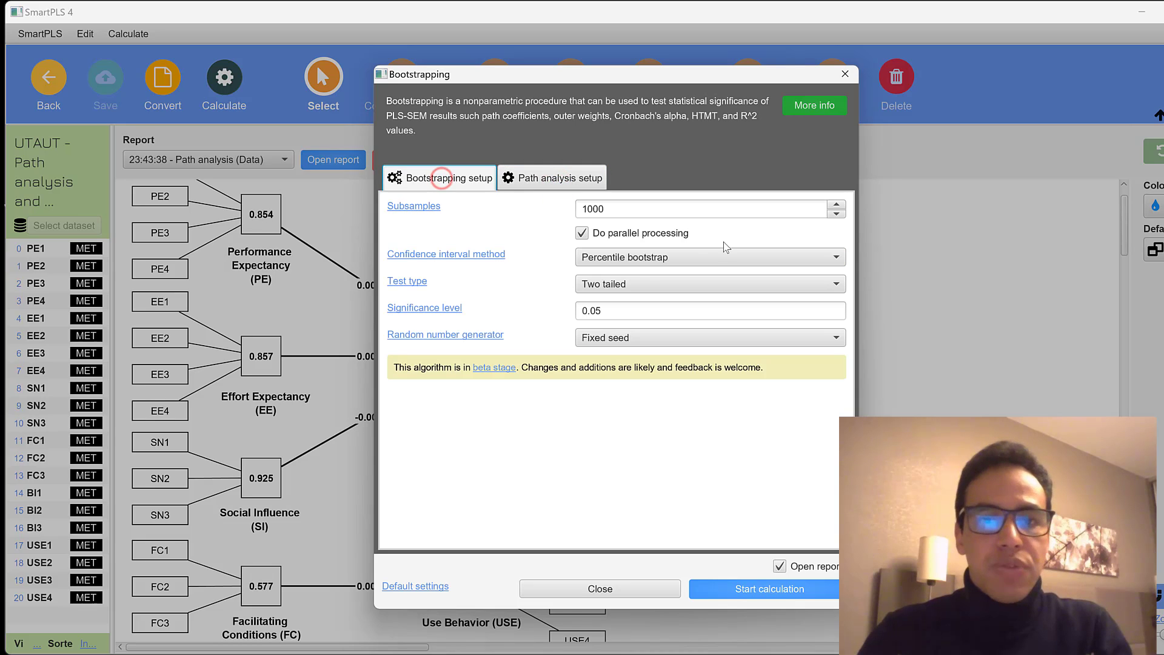
{"action": "left_click", "coordinate": [616, 259]}
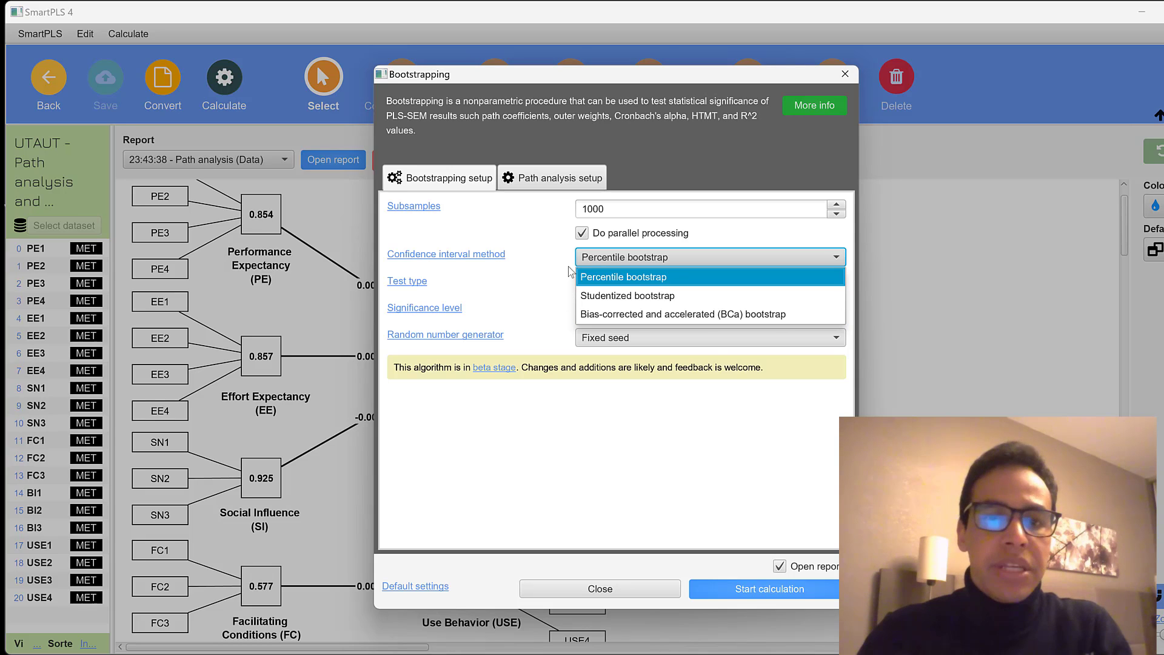
{"action": "left_click", "coordinate": [549, 236]}
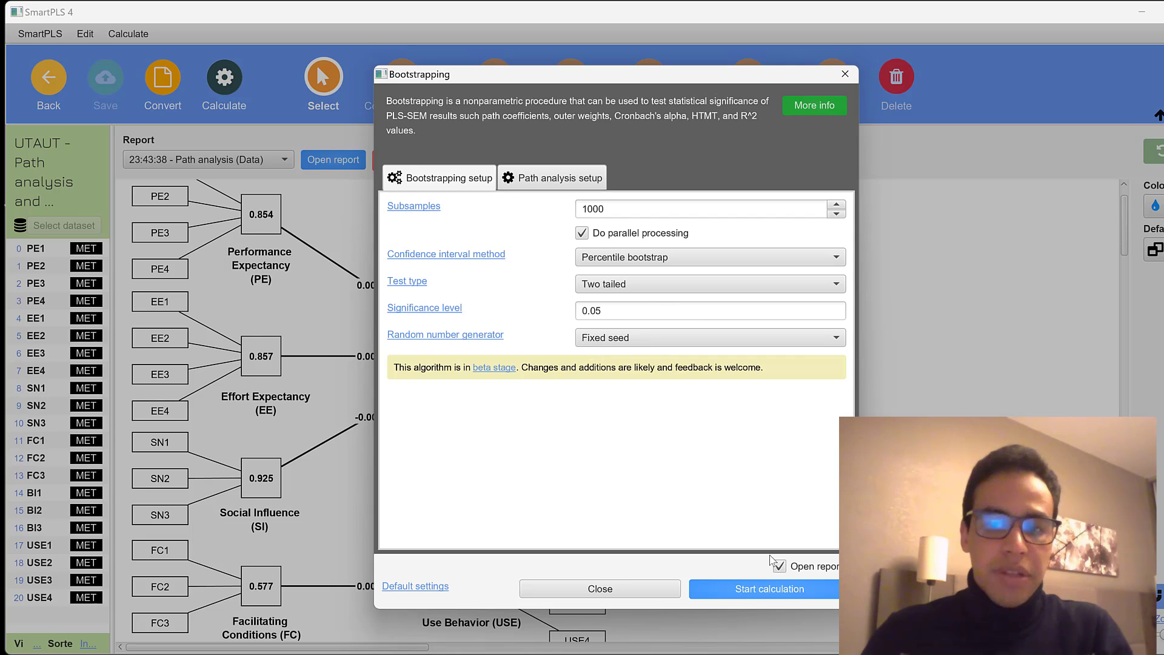
Run bootstrapping and view path coefficient means, STDEV, T values and p values
{"action": "left_click", "coordinate": [740, 587]}
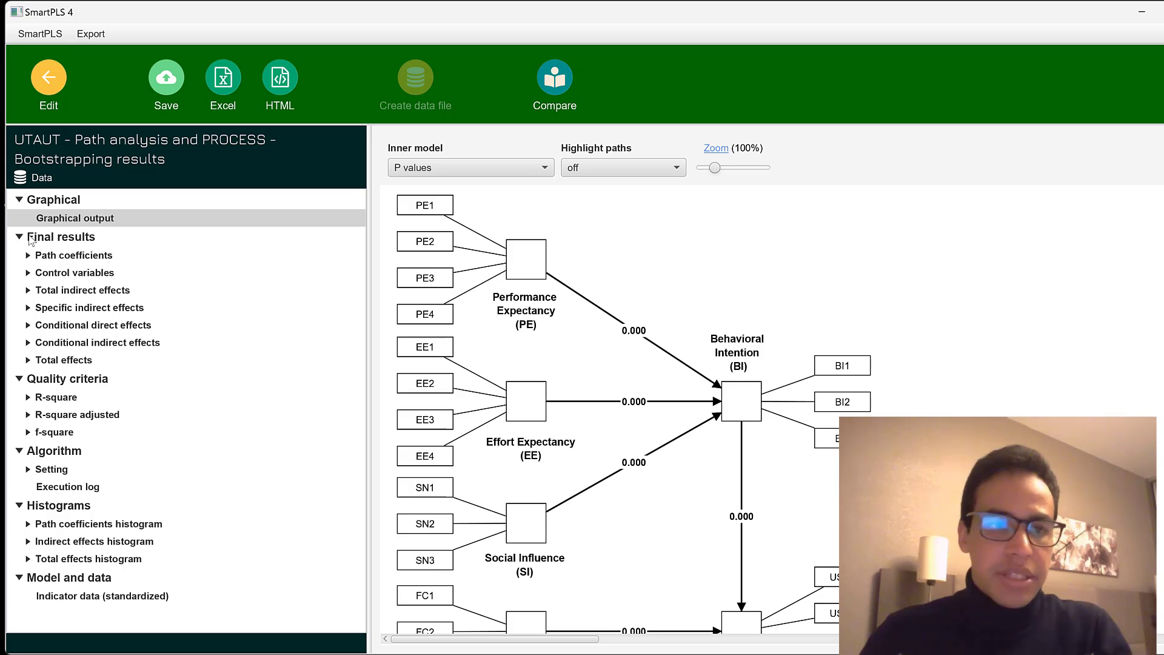
{"action": "left_click", "coordinate": [39, 256]}
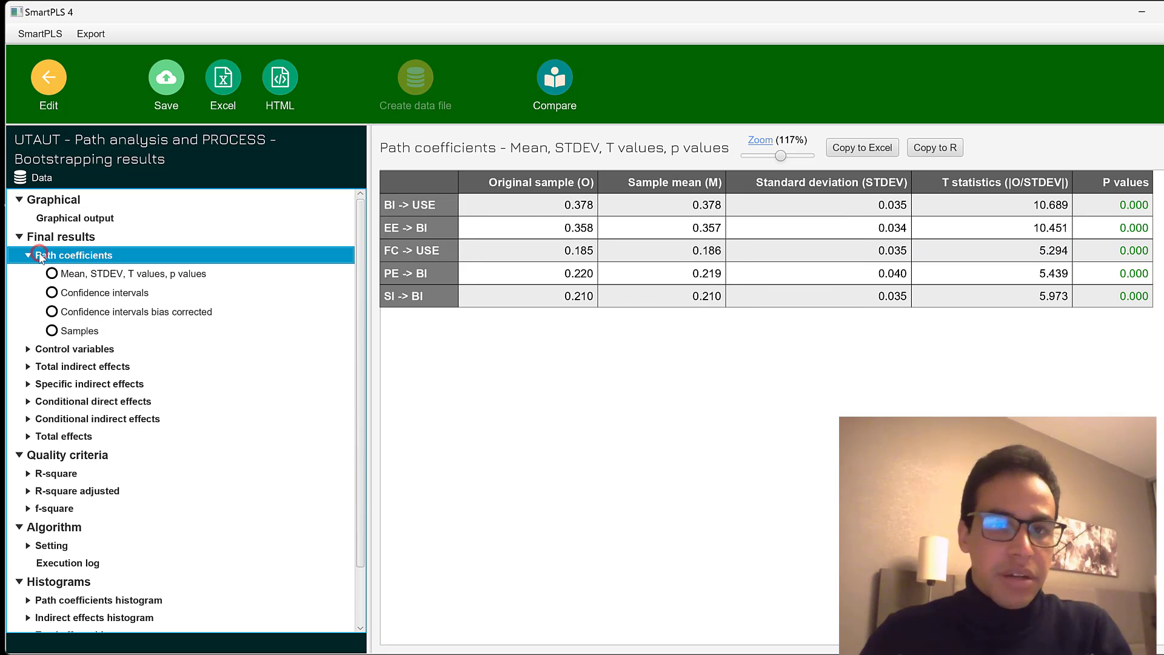
{"action": "left_click", "coordinate": [64, 274]}
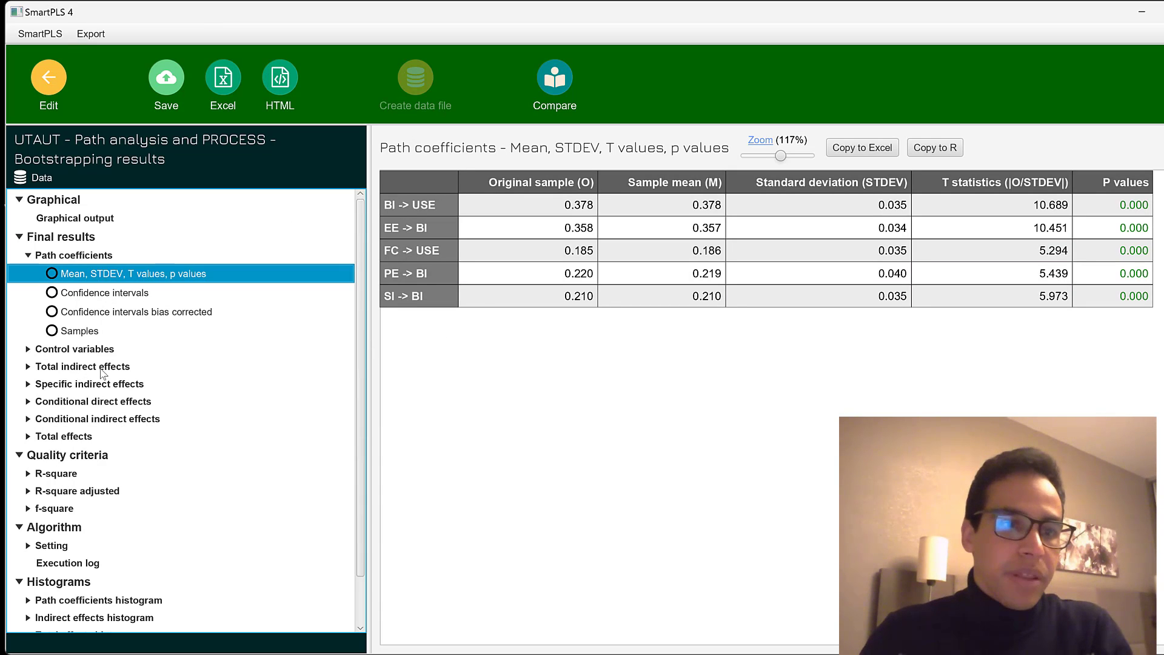
Browse the control variables bootstrap results, then show the total indirect effects on USE
{"action": "left_click", "coordinate": [59, 351]}
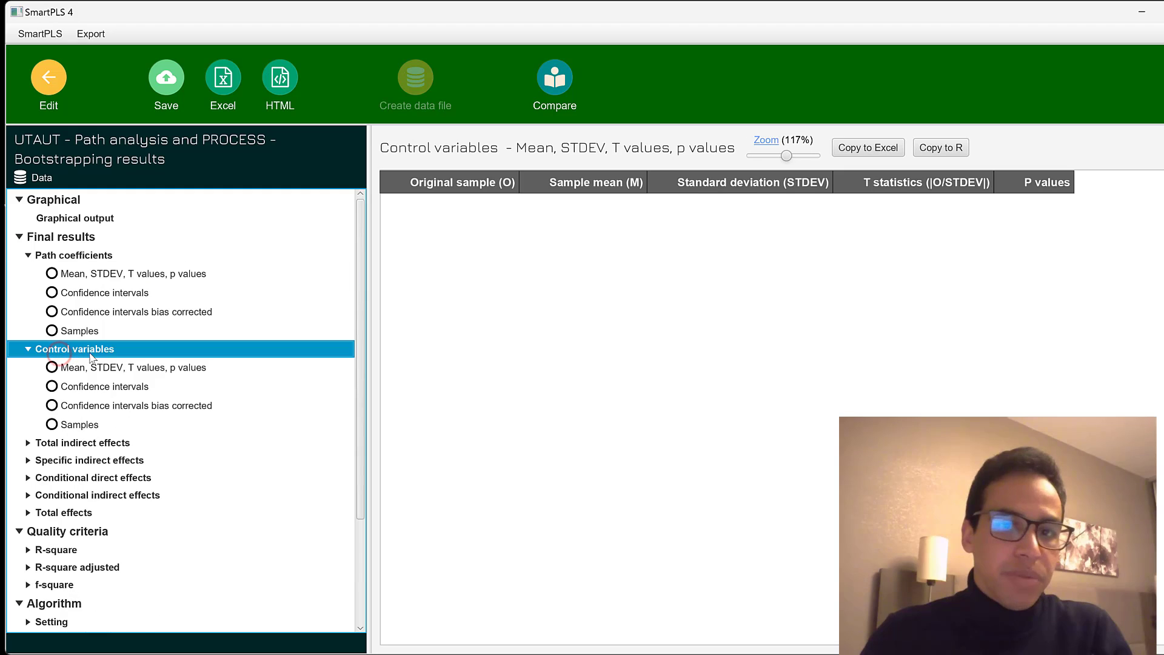
{"action": "scroll", "coordinate": [91, 361], "scroll_direction": "down", "scroll_amount": 1}
{"action": "left_click", "coordinate": [83, 349]}
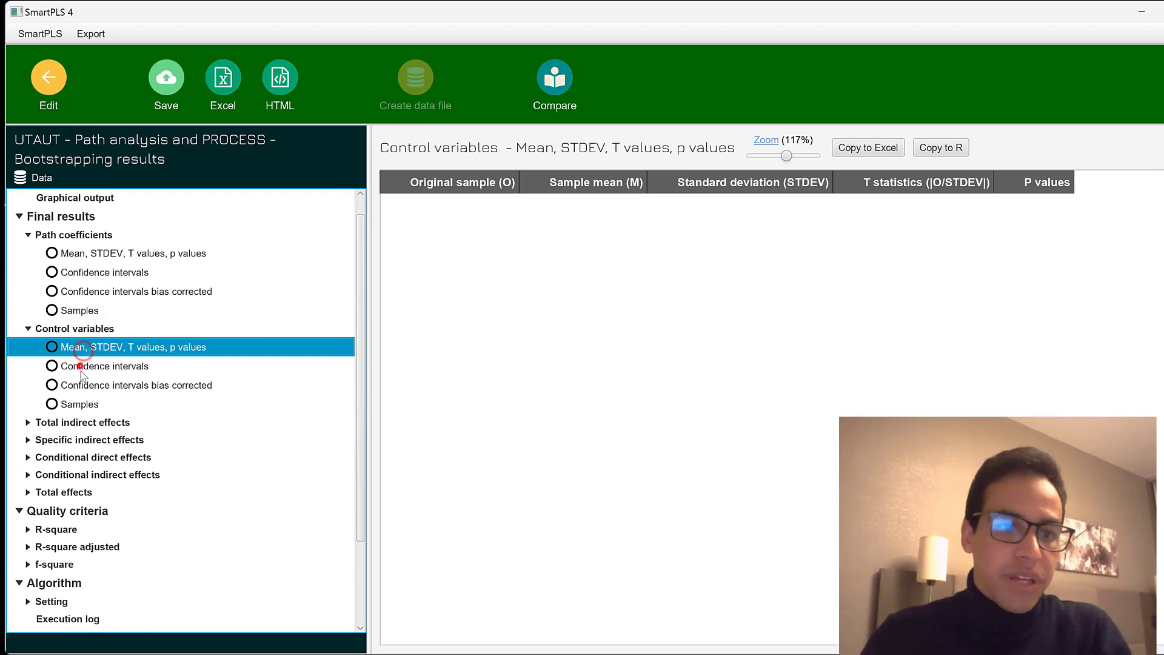
{"action": "left_click", "coordinate": [79, 365]}
{"action": "left_click", "coordinate": [77, 383]}
{"action": "left_click", "coordinate": [75, 404]}
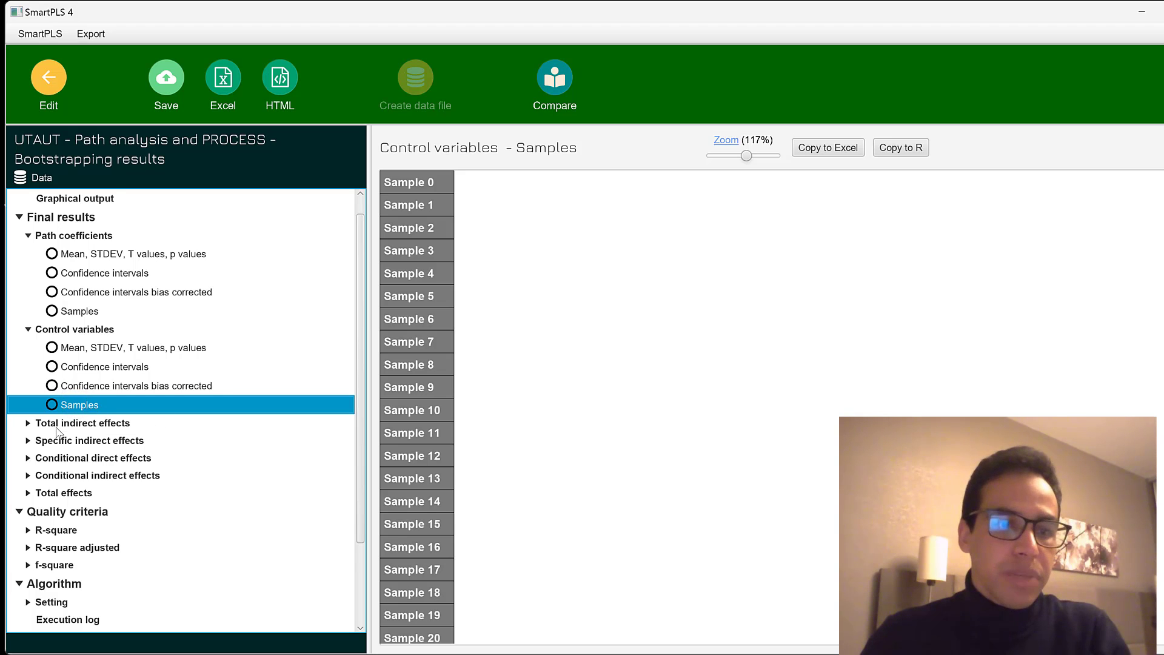
{"action": "left_click", "coordinate": [94, 423]}
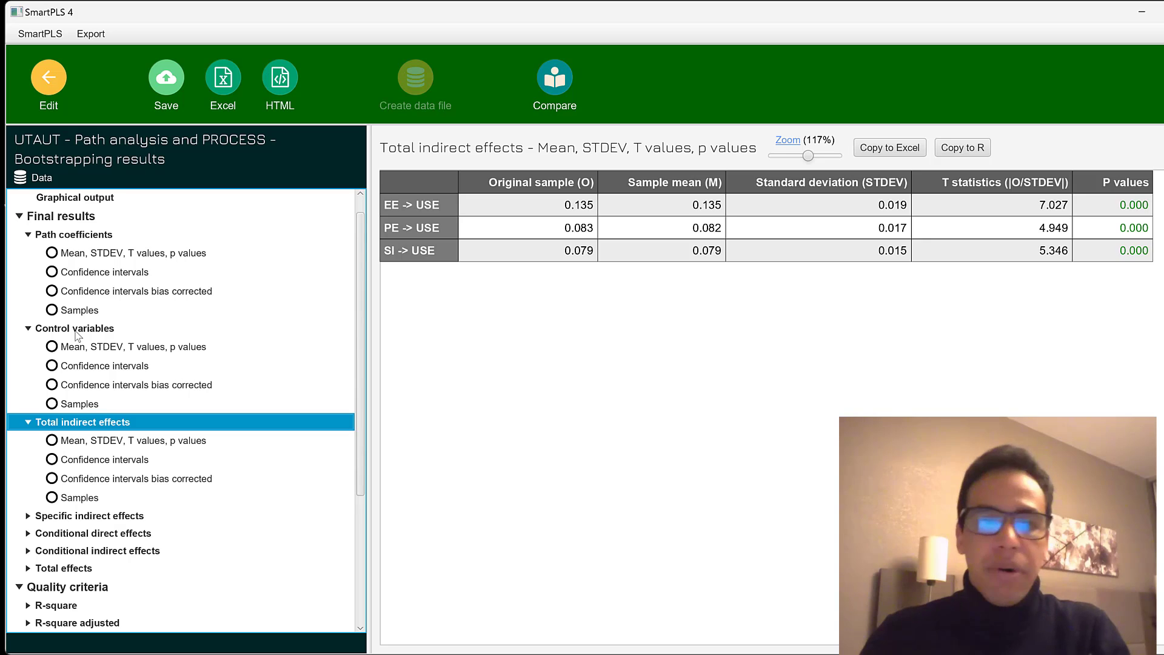
Review total indirect effects' T and p values, confidence intervals, bias-corrected intervals and per-sample values
{"action": "left_click", "coordinate": [95, 441]}
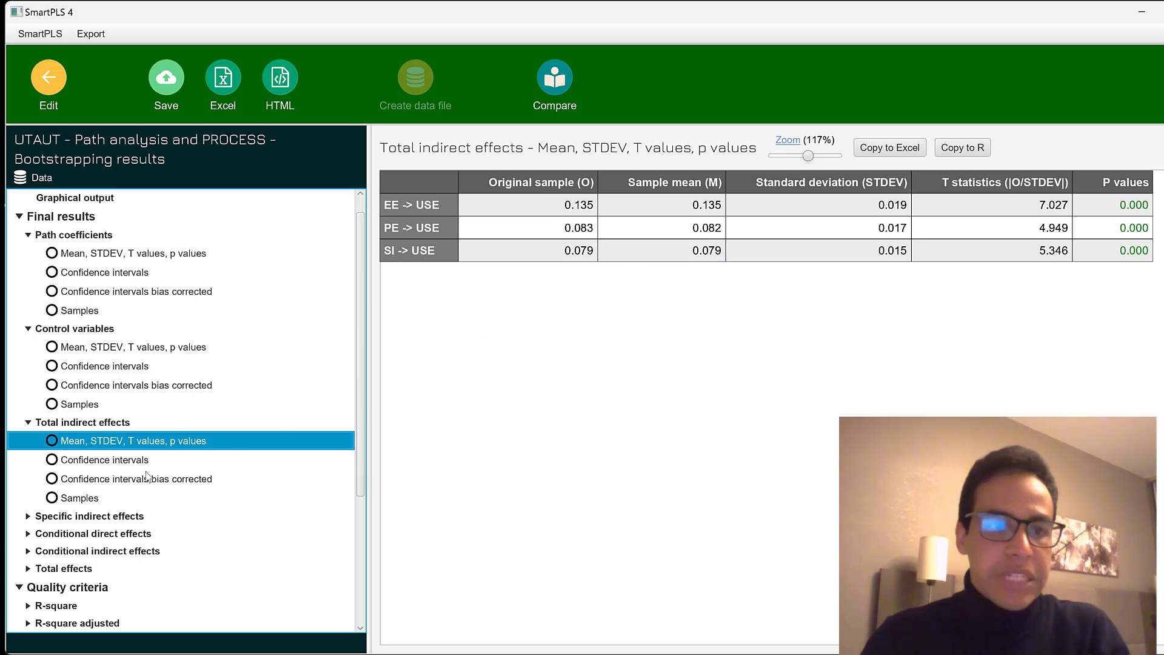
{"action": "left_click", "coordinate": [112, 461]}
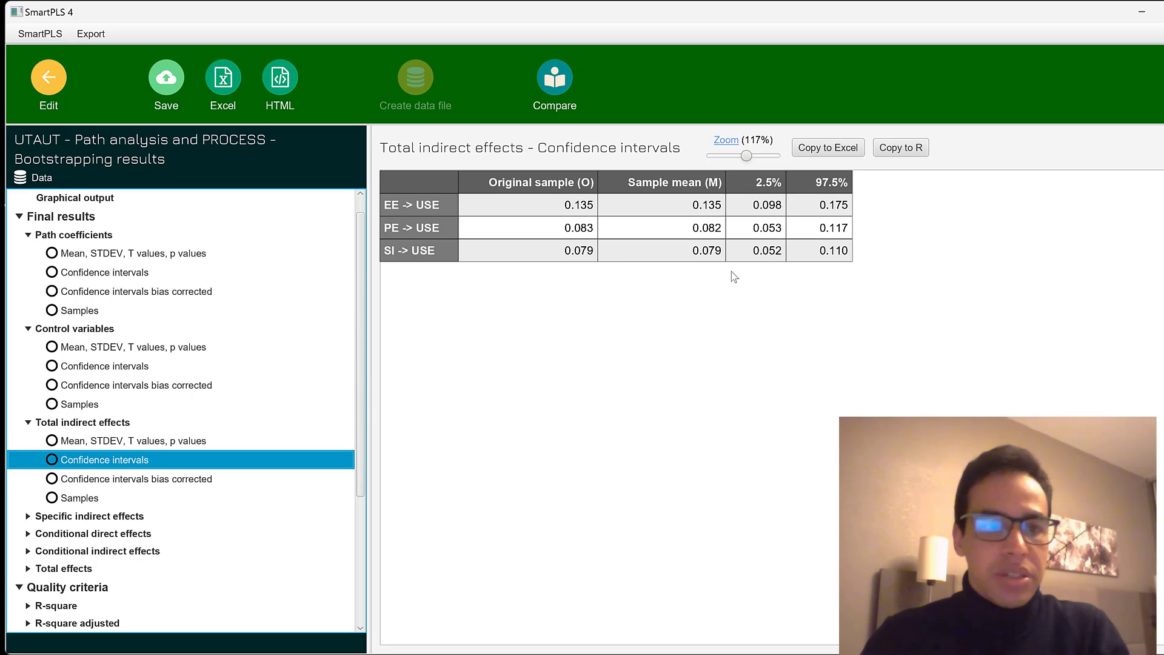
{"action": "left_click", "coordinate": [158, 483]}
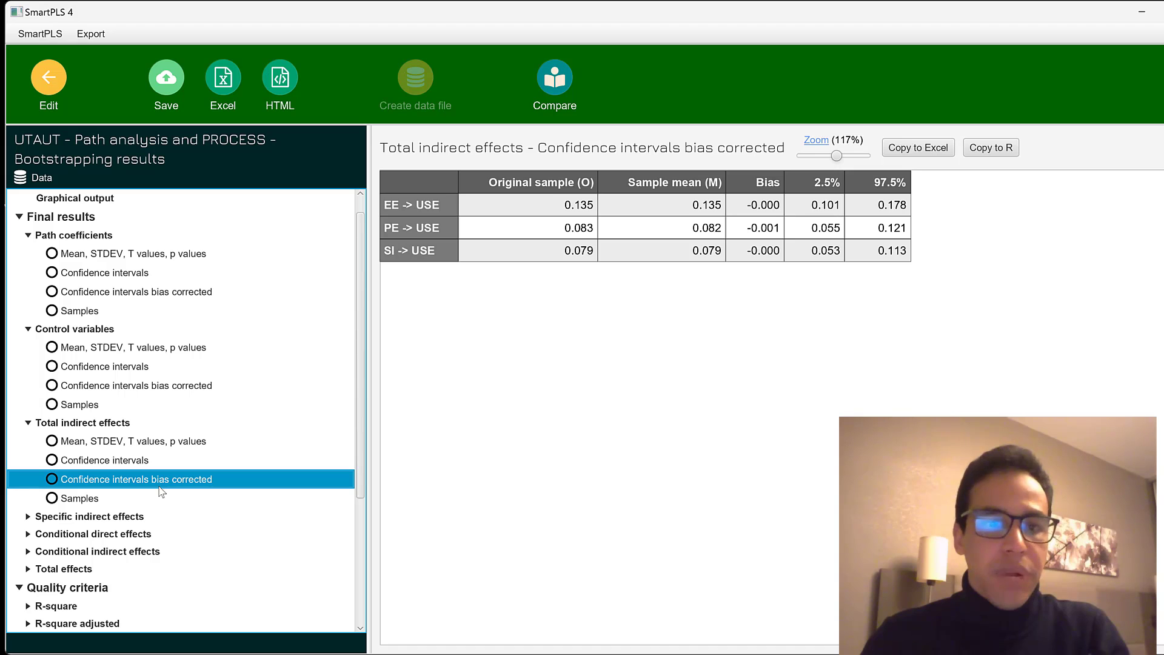
{"action": "left_click", "coordinate": [118, 497]}
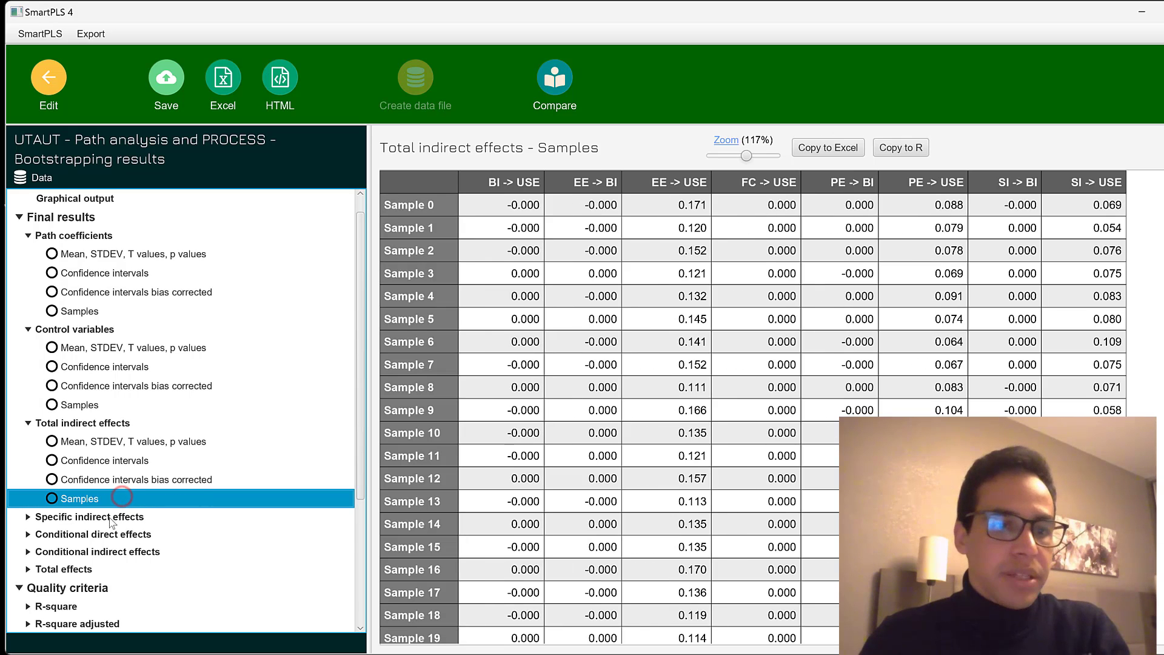
{"action": "scroll", "coordinate": [121, 522], "scroll_direction": "down", "scroll_amount": 2}
{"action": "scroll", "coordinate": [129, 526], "scroll_direction": "down", "scroll_amount": 1}
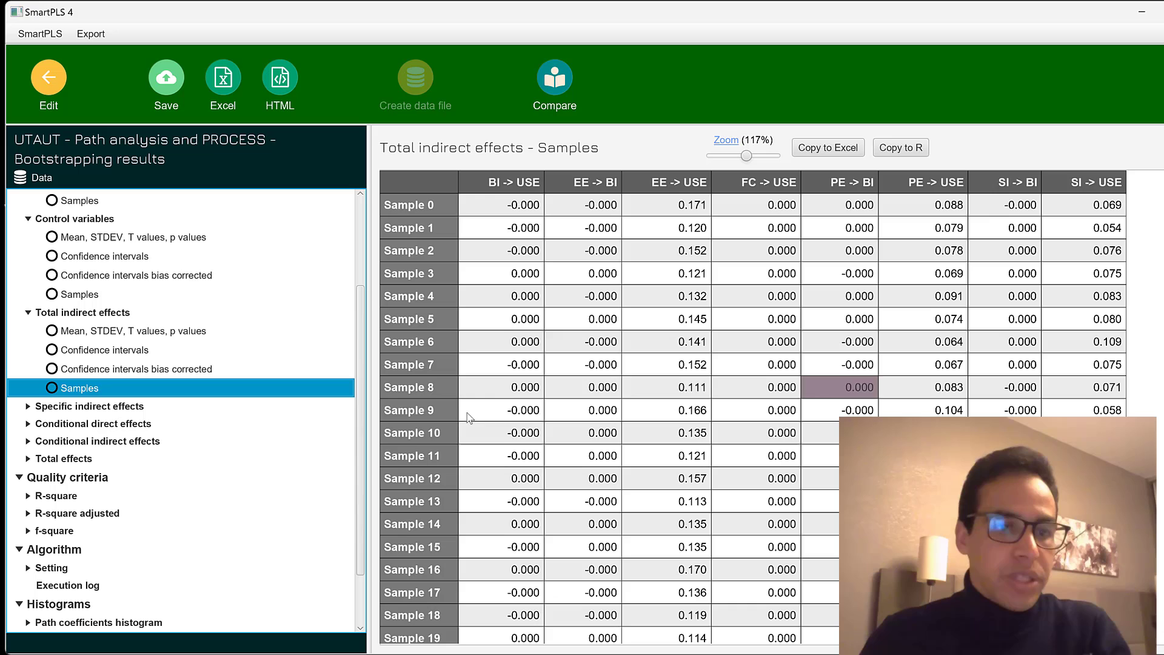
Show R-square means, T values and p values, then the f-square results
{"action": "left_click", "coordinate": [28, 495]}
{"action": "left_click", "coordinate": [70, 513]}
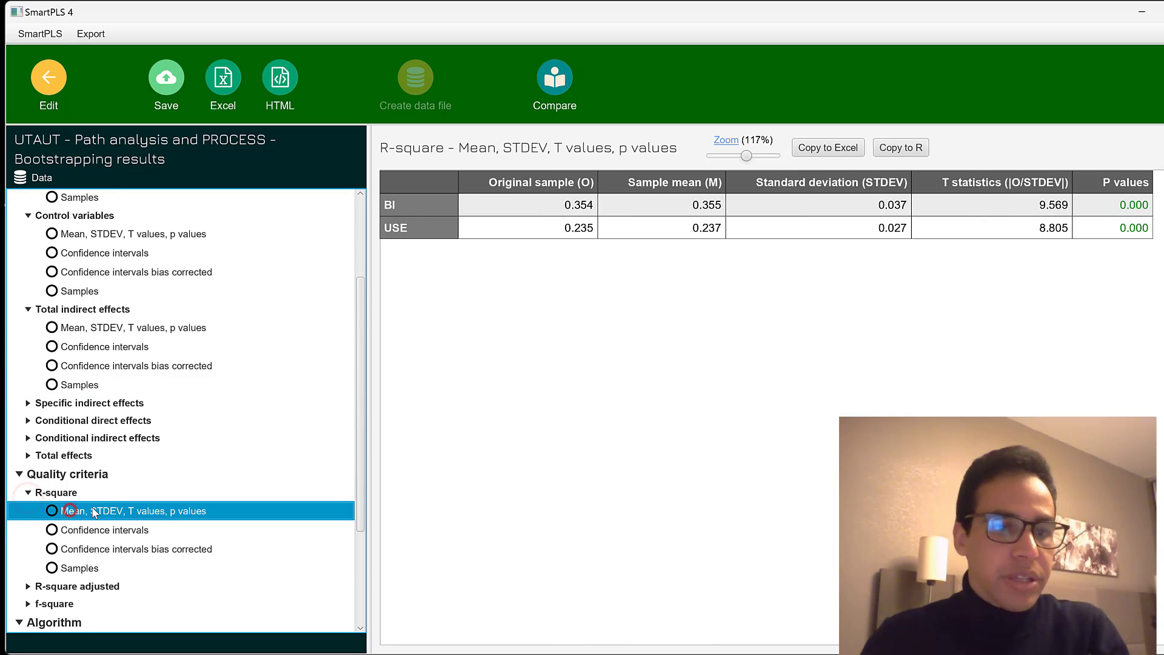
{"action": "scroll", "coordinate": [96, 495], "scroll_direction": "down", "scroll_amount": 1}
{"action": "scroll", "coordinate": [52, 508], "scroll_direction": "down", "scroll_amount": 1}
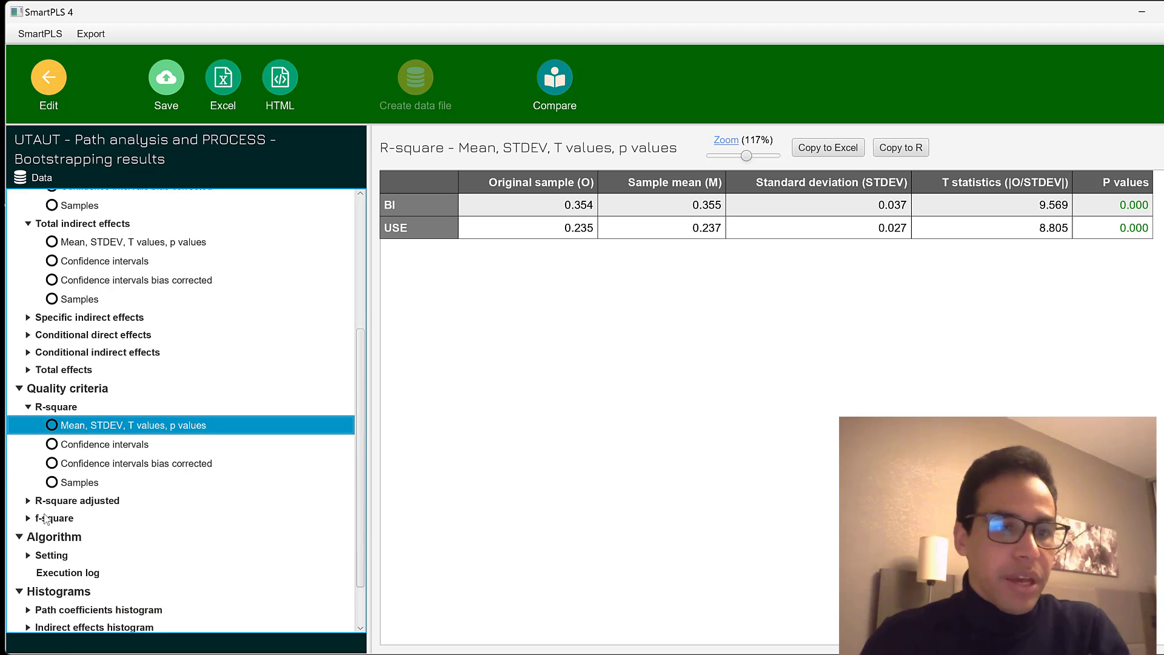
{"action": "left_click", "coordinate": [46, 518]}
{"action": "scroll", "coordinate": [44, 503], "scroll_direction": "down", "scroll_amount": 2}
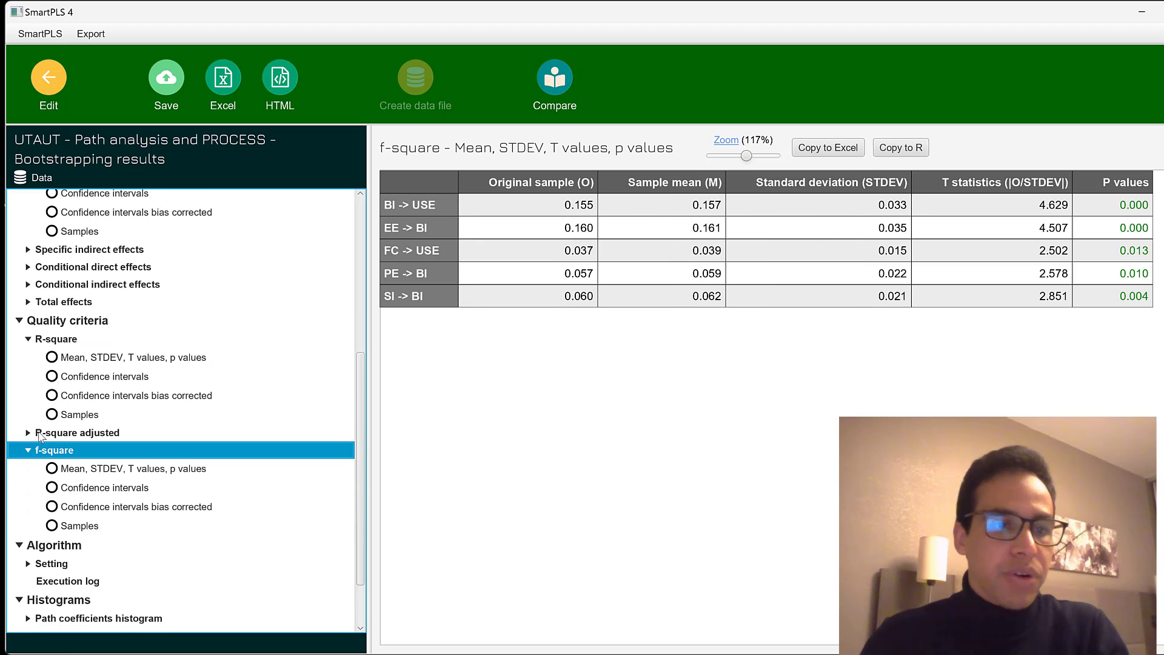
Show R-square adjusted significance: BI 0.351 (t 9.456), USE 0.233 (t 8.701), both p 0.000
{"action": "left_click", "coordinate": [28, 433]}
{"action": "scroll", "coordinate": [28, 429], "scroll_direction": "down", "scroll_amount": 1}
{"action": "left_click", "coordinate": [101, 418]}
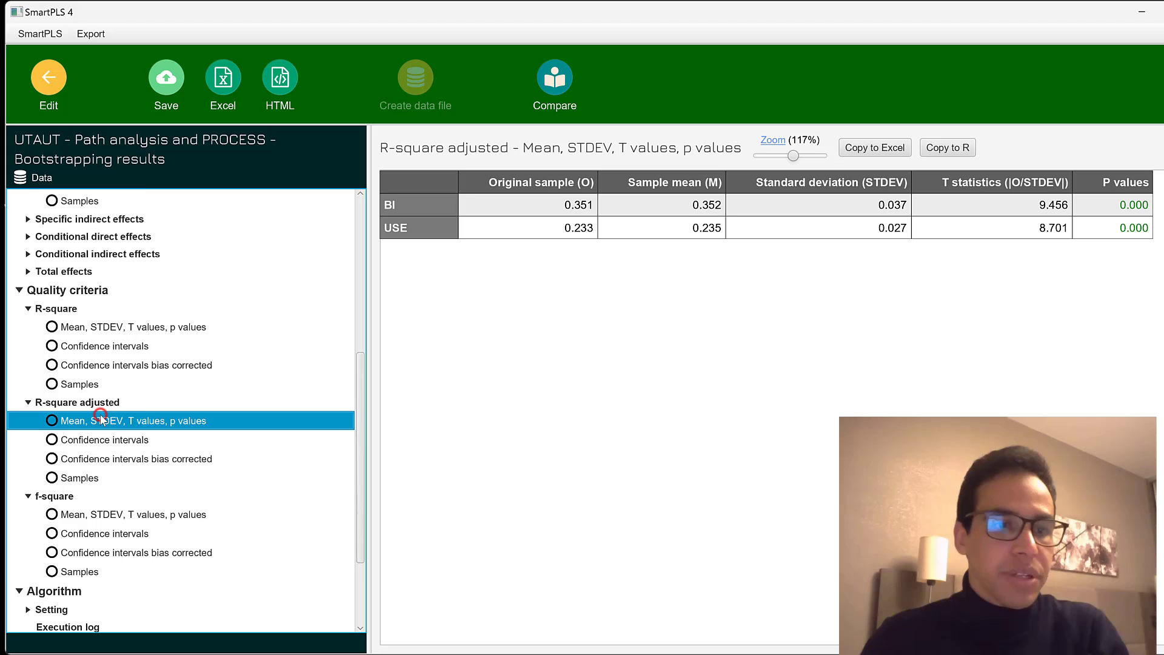
{"action": "scroll", "coordinate": [100, 418], "scroll_direction": "down", "scroll_amount": 3}
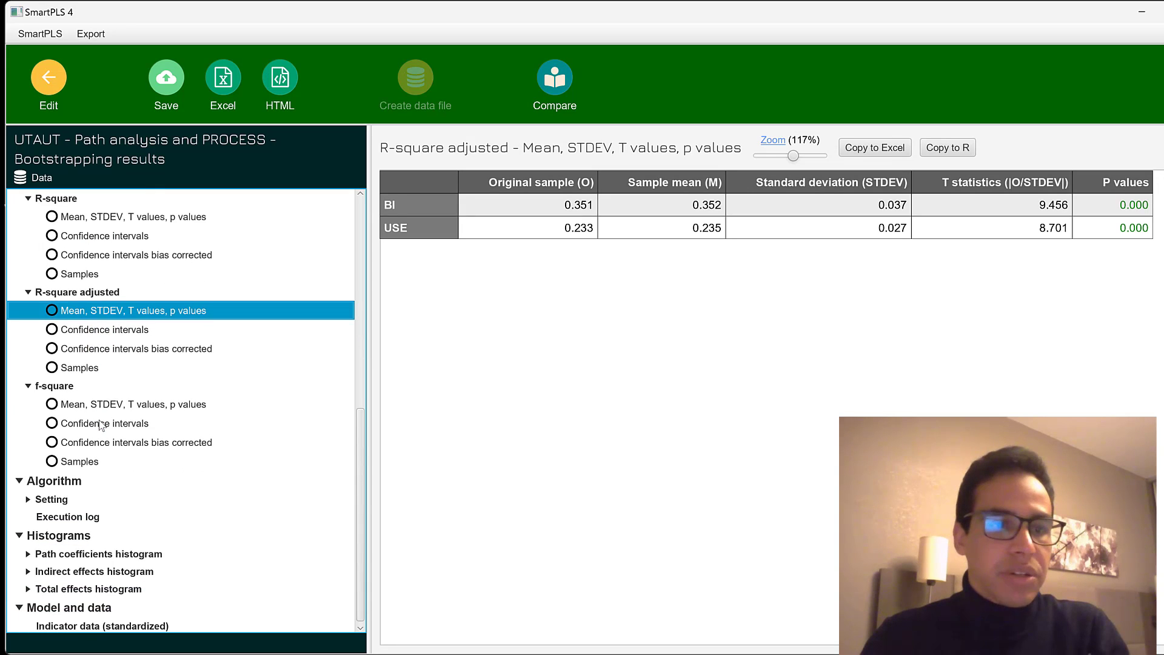
{"action": "scroll", "coordinate": [145, 421], "scroll_direction": "down", "scroll_amount": 1}
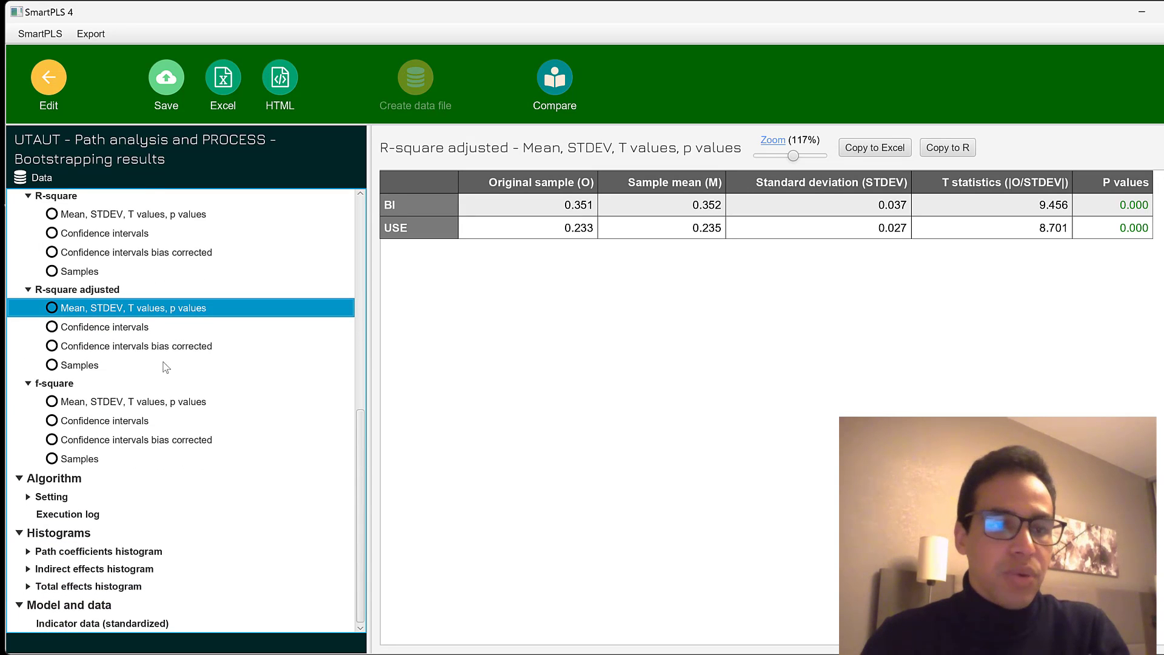
{"action": "scroll", "coordinate": [85, 394], "scroll_direction": "up", "scroll_amount": 2}
{"action": "scroll", "coordinate": [86, 391], "scroll_direction": "down", "scroll_amount": 2}
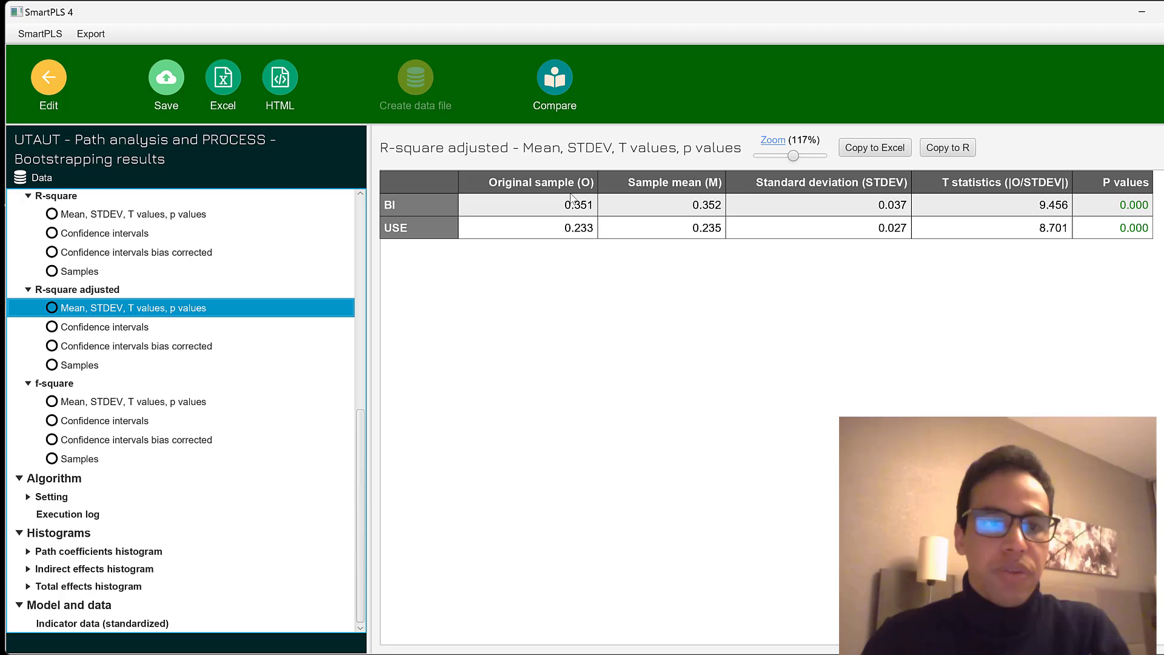
Return to the UTAUT diagram with 0.000 p values, peek at Calculate's algorithms without running one
{"action": "left_click", "coordinate": [52, 84]}
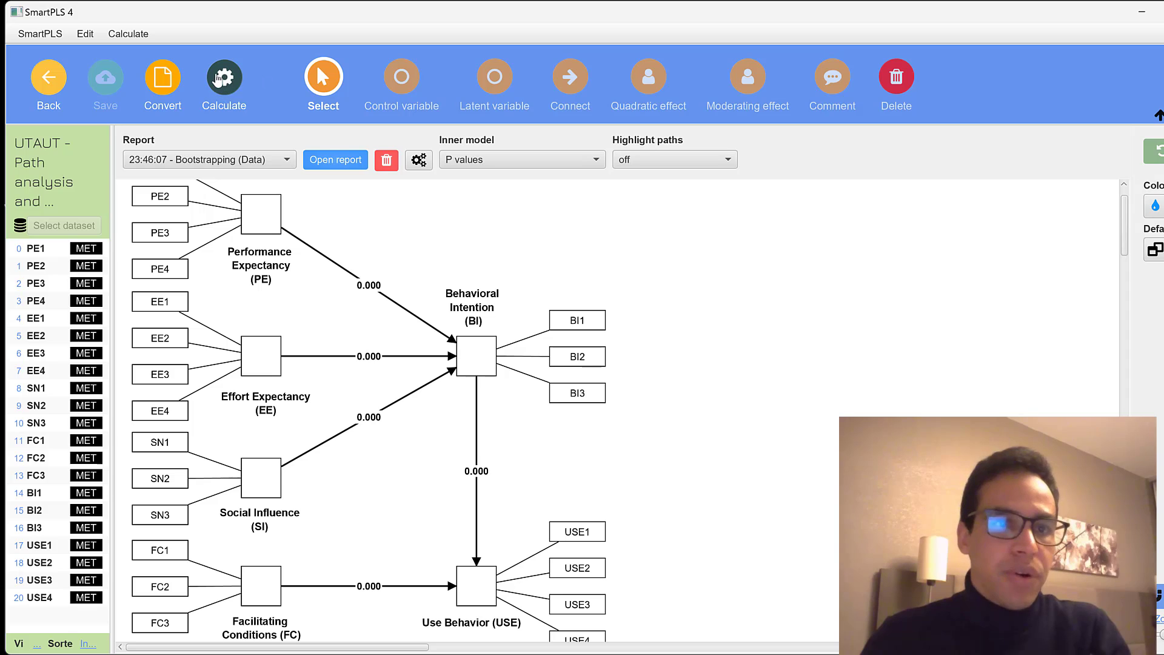
{"action": "left_click", "coordinate": [229, 77]}
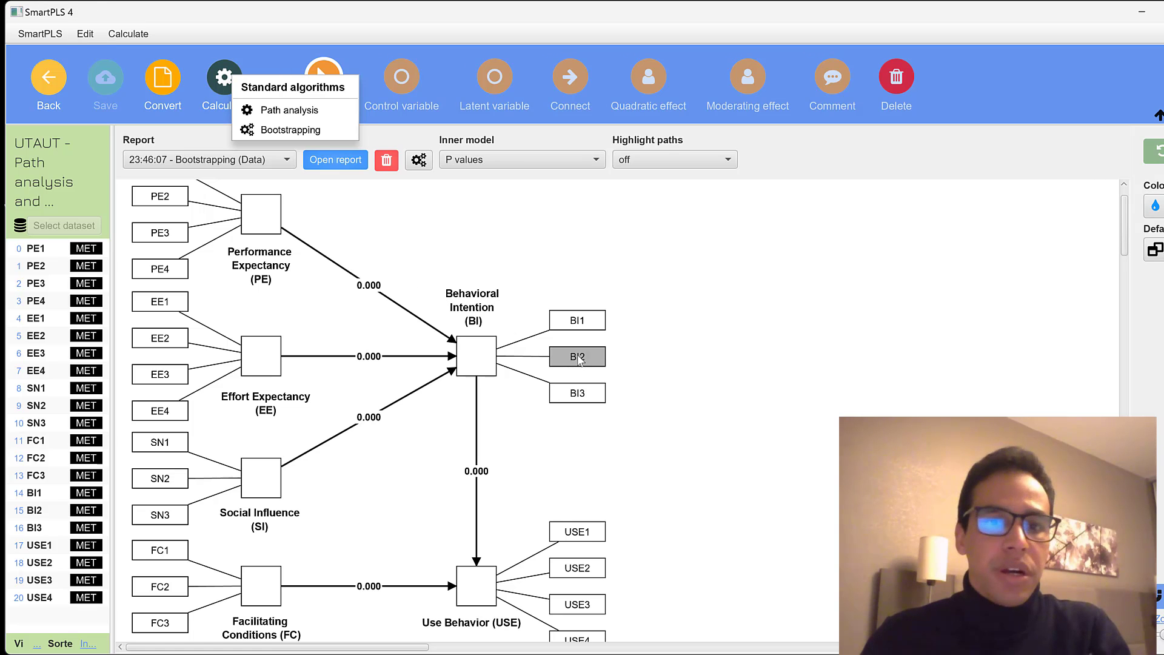
{"action": "left_click", "coordinate": [666, 360]}
{"action": "scroll", "coordinate": [703, 359], "scroll_direction": "down", "scroll_amount": 3}
{"action": "scroll", "coordinate": [716, 357], "scroll_direction": "down", "scroll_amount": 3}
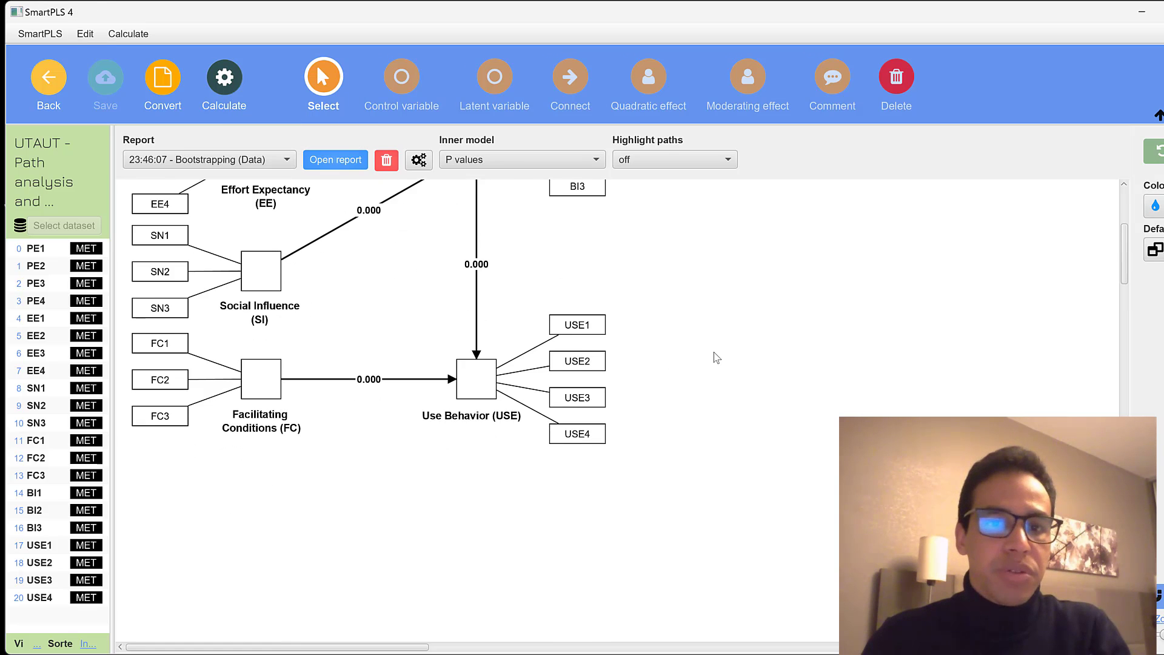
{"action": "scroll", "coordinate": [717, 357], "scroll_direction": "up", "scroll_amount": 5}
{"action": "scroll", "coordinate": [717, 358], "scroll_direction": "up", "scroll_amount": 1}
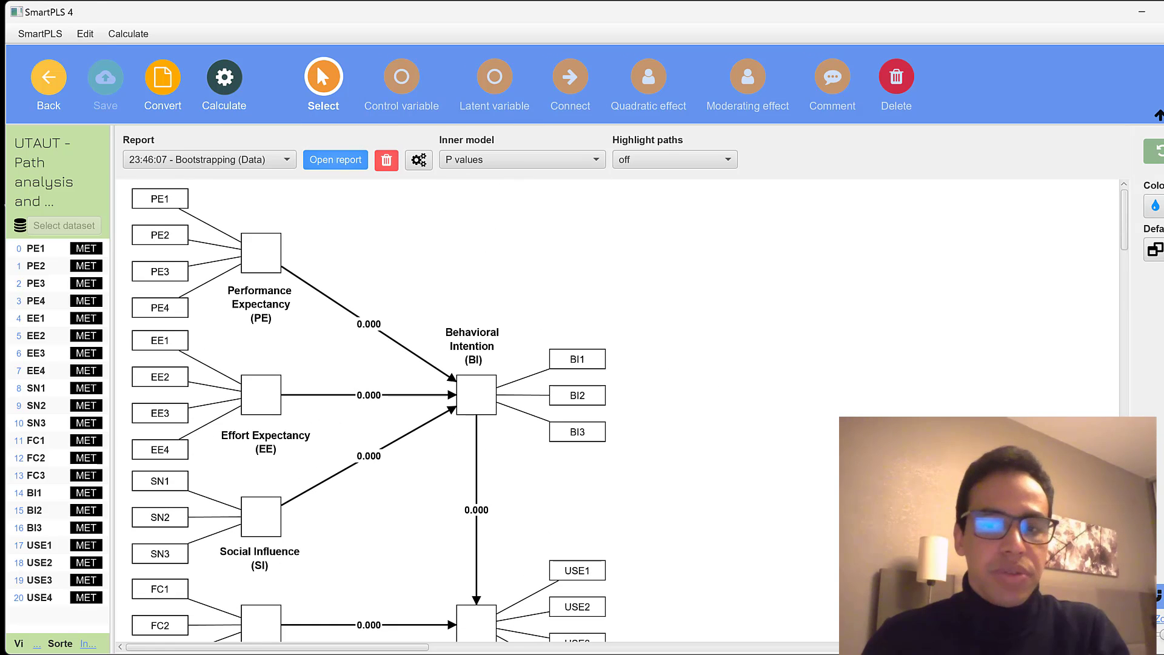